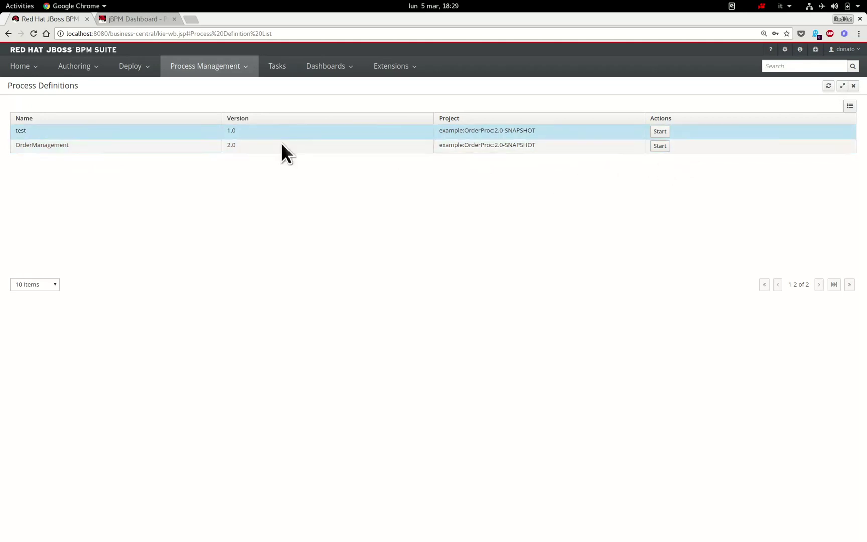
- Start an OrderManagement instance with item Phone Huawei P10 and urgency Medium
click(661, 148)
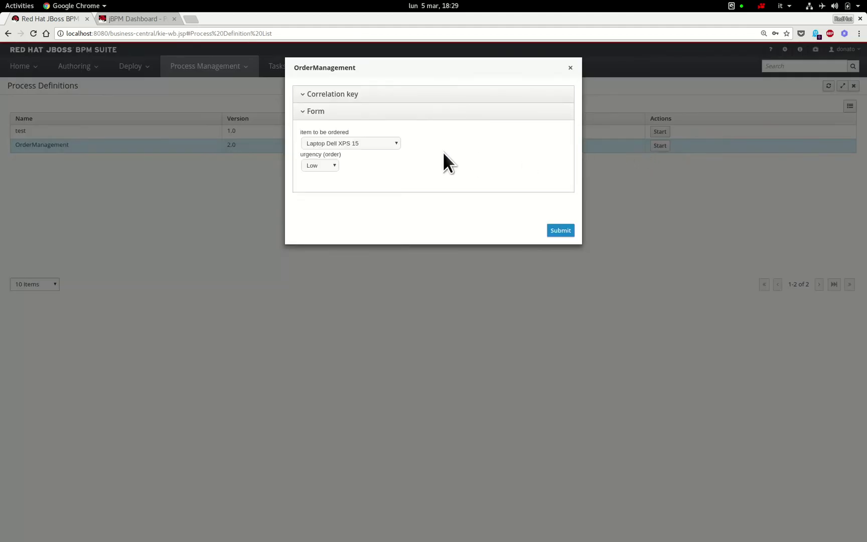
click(395, 145)
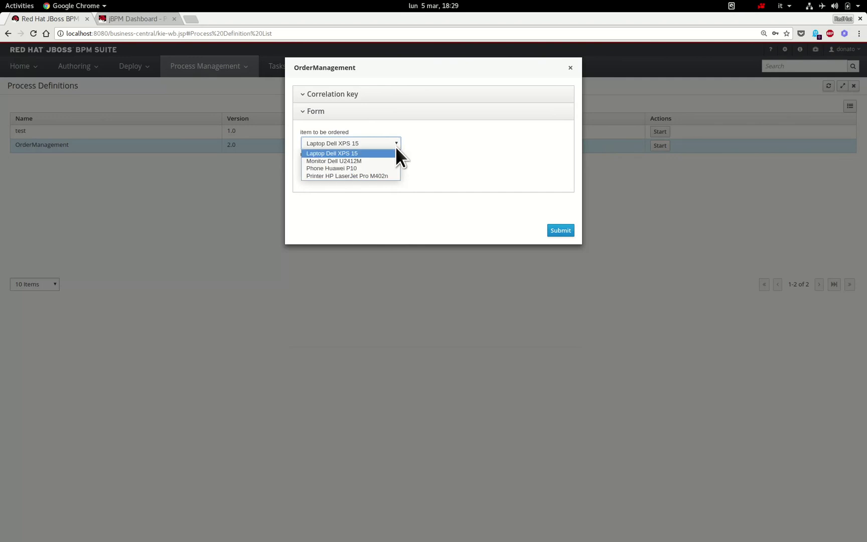
click(370, 169)
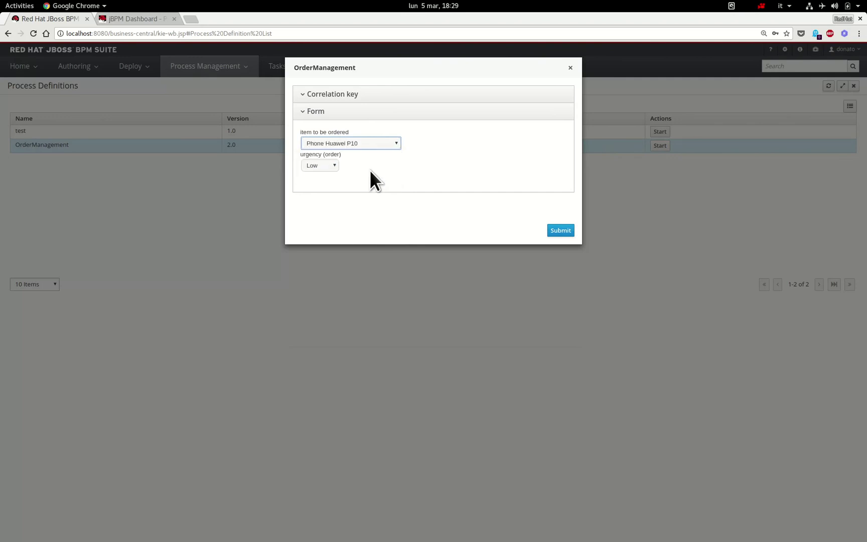
click(335, 169)
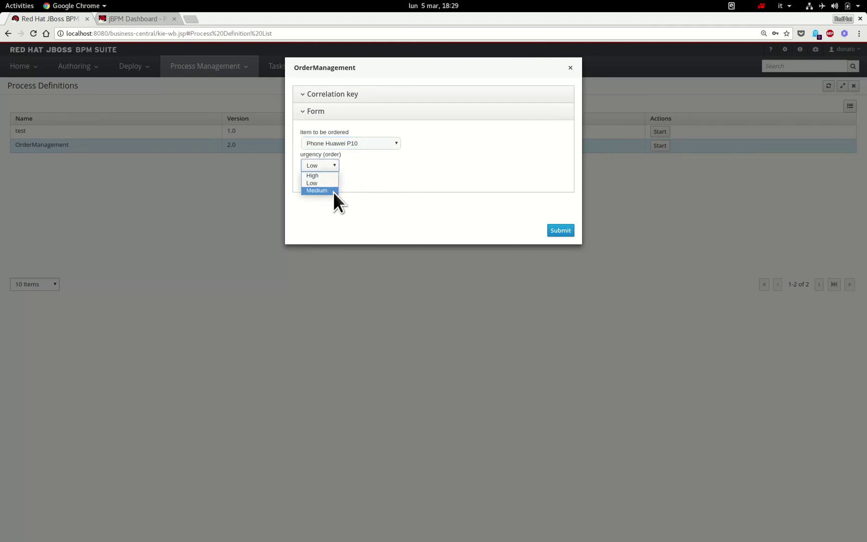
click(333, 191)
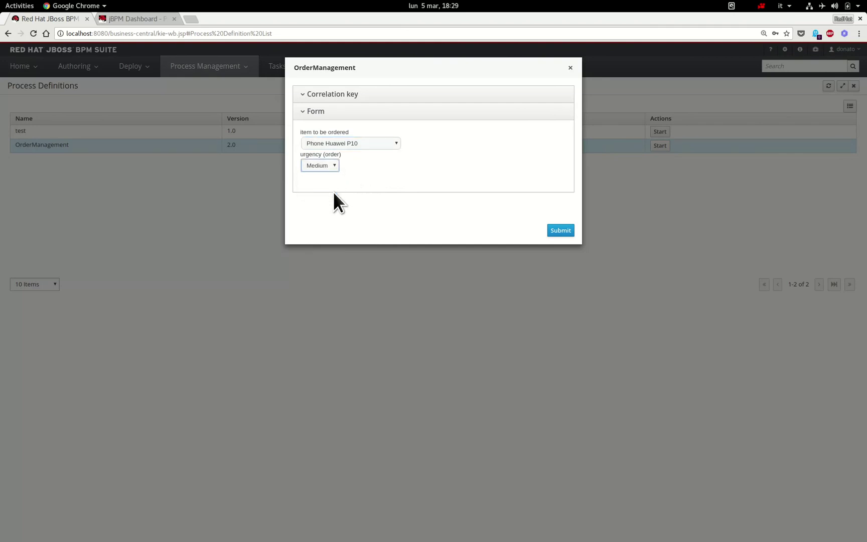
click(572, 234)
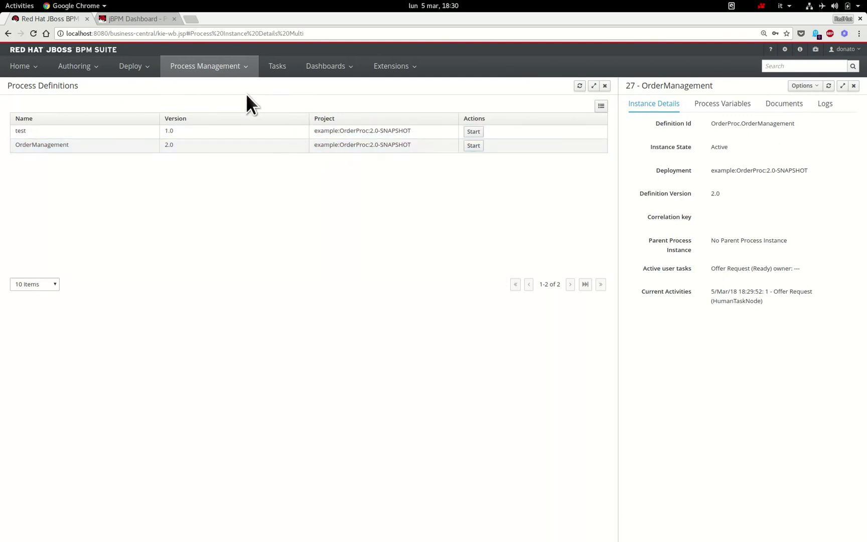
- Open Process Instances, show instance 27's details and its Options menu
click(227, 70)
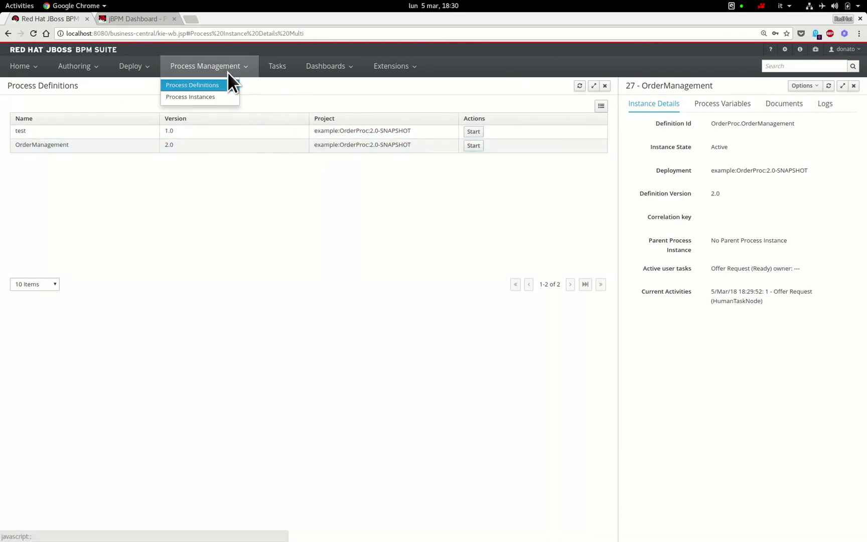
click(228, 97)
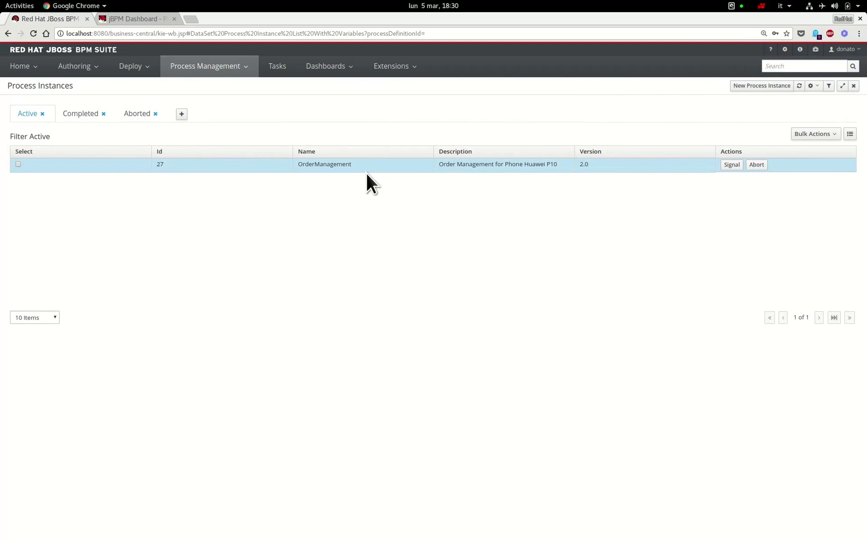
click(609, 167)
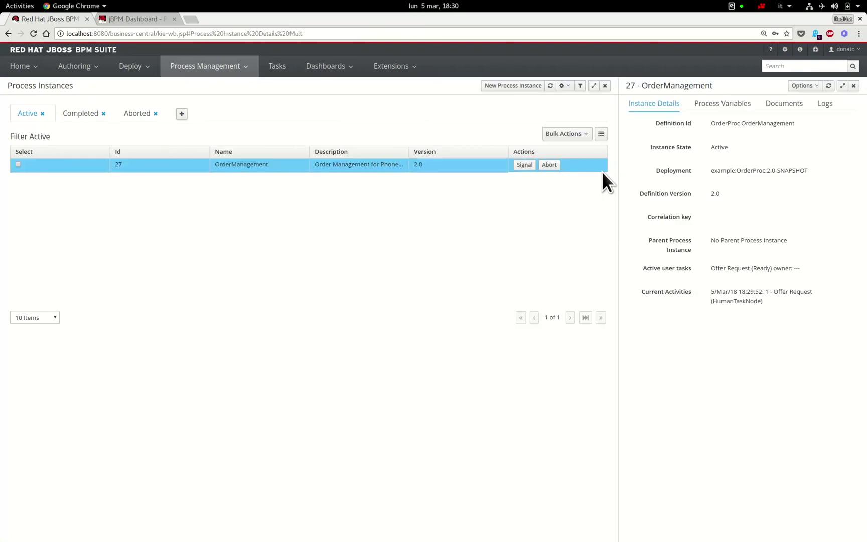
click(816, 88)
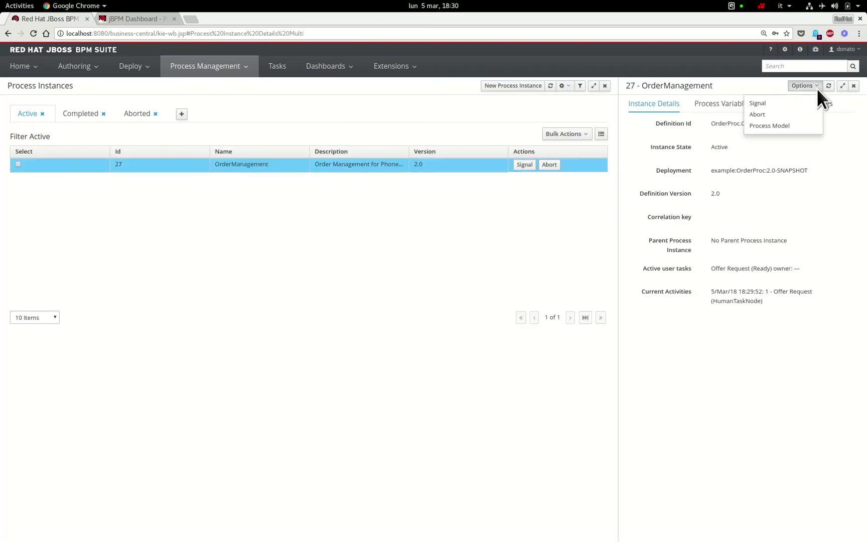
click(815, 127)
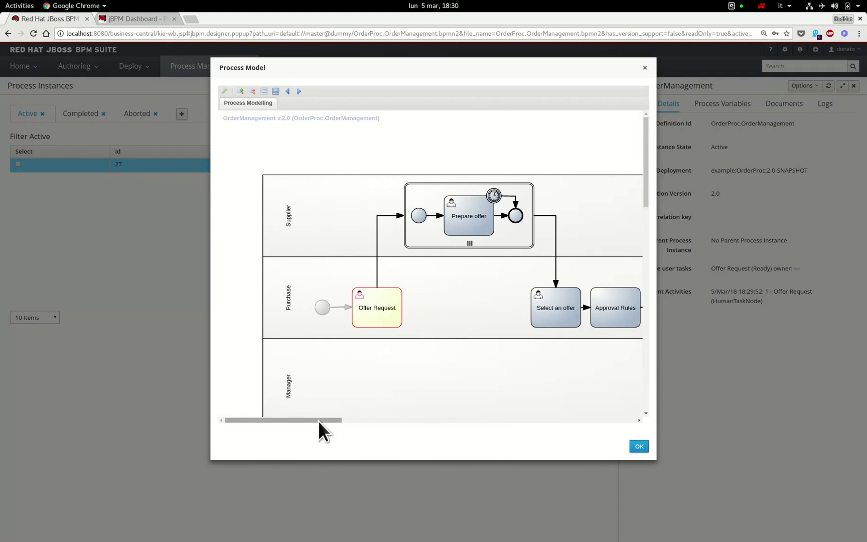
mouse_move(318, 420)
mouse_down()
mouse_move(345, 420)
mouse_move(331, 420)
mouse_up()
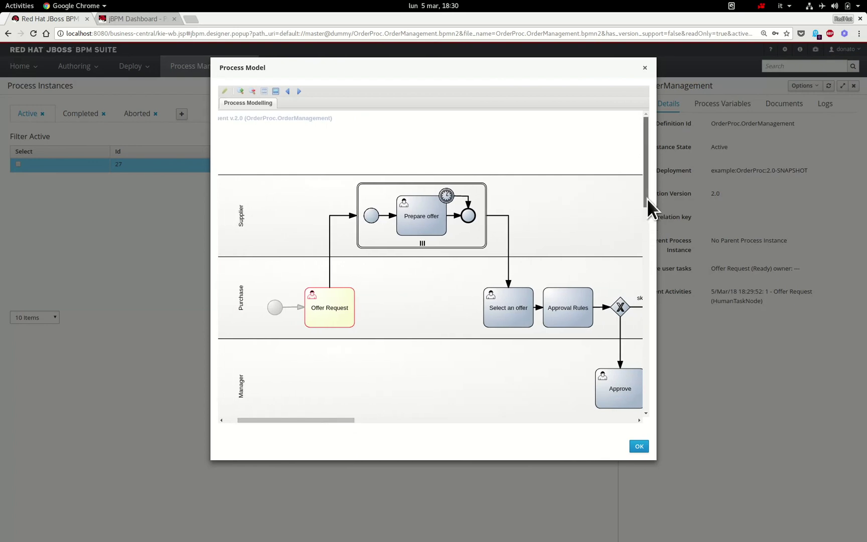
drag(647, 199, 648, 210)
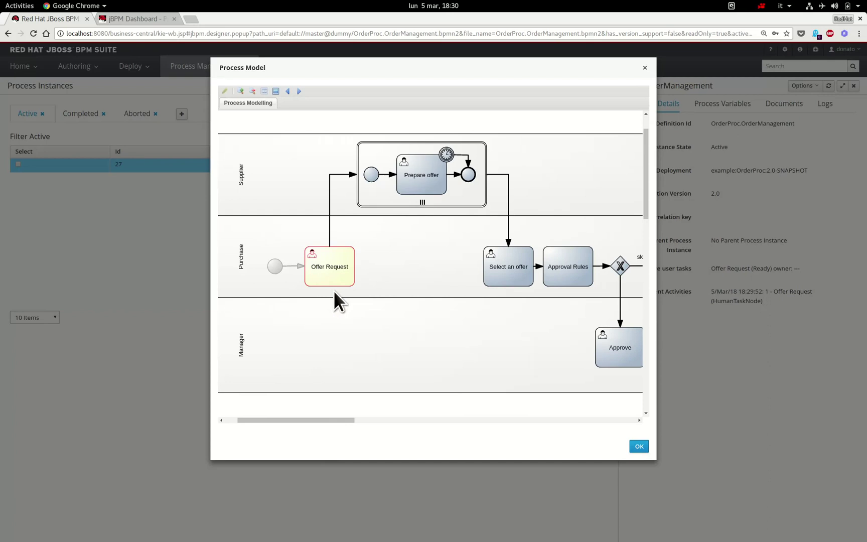
click(639, 446)
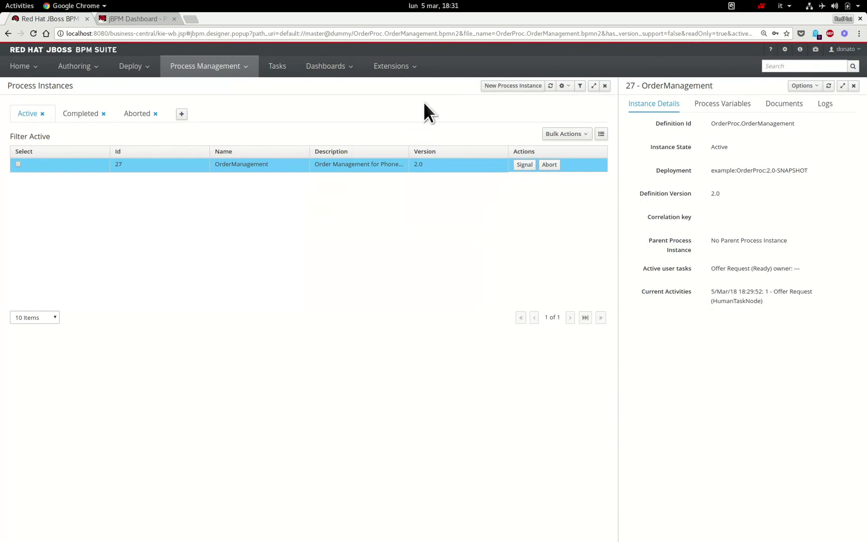
- Claim the Offer Request task and keep its category as Basic
click(276, 71)
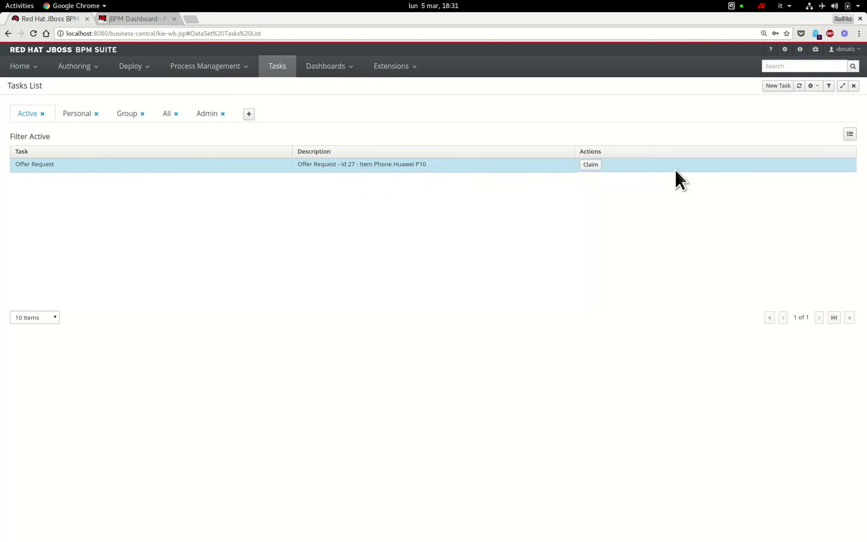
click(599, 169)
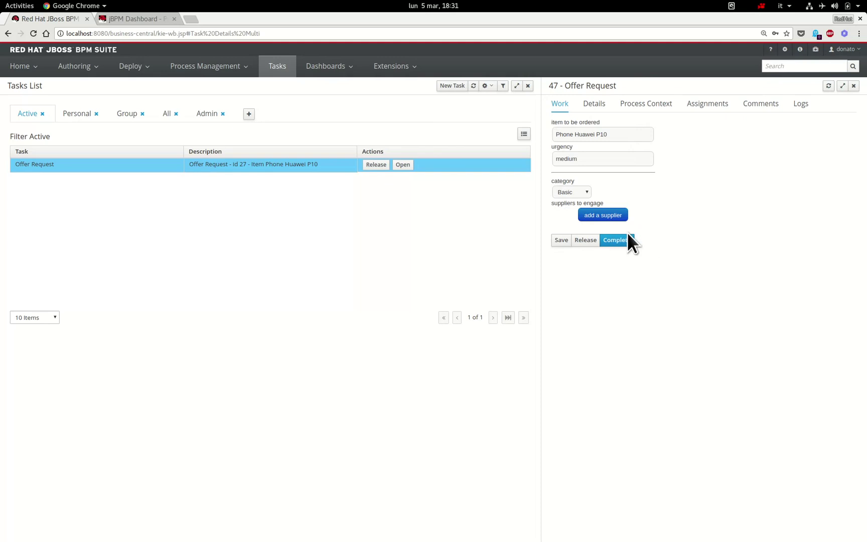
click(588, 193)
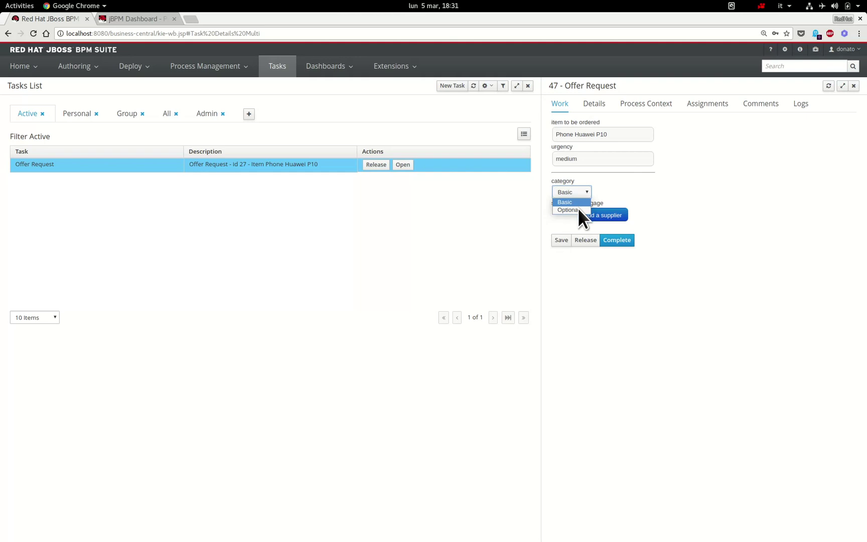
click(620, 198)
- Add supplier1 and supplier2 as suppliers to engage, then complete the task
click(622, 218)
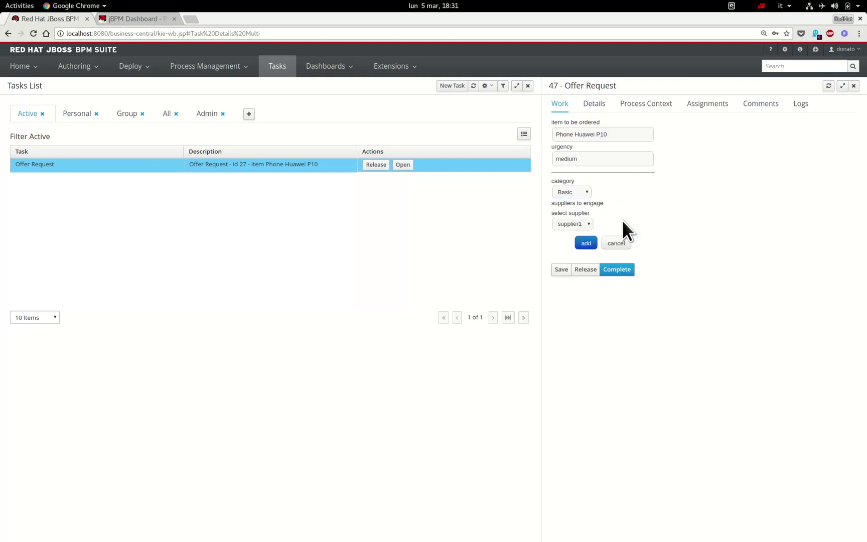
click(591, 247)
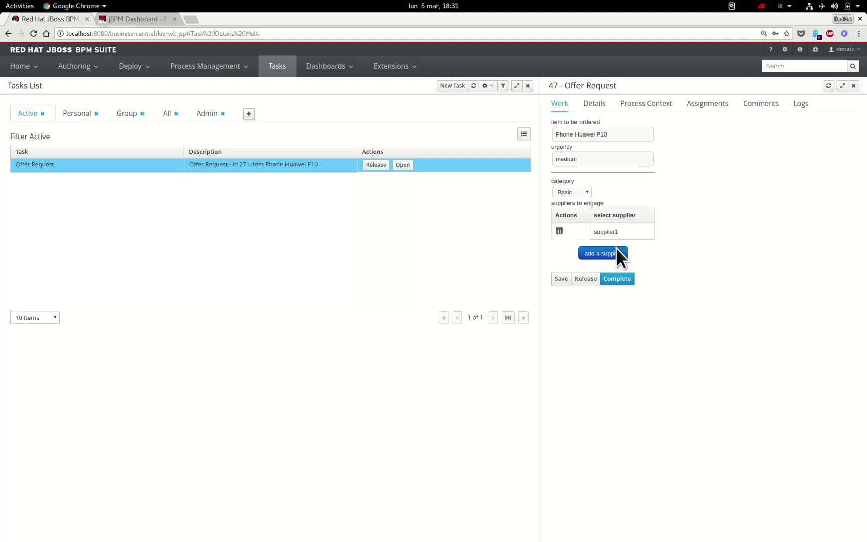
click(613, 253)
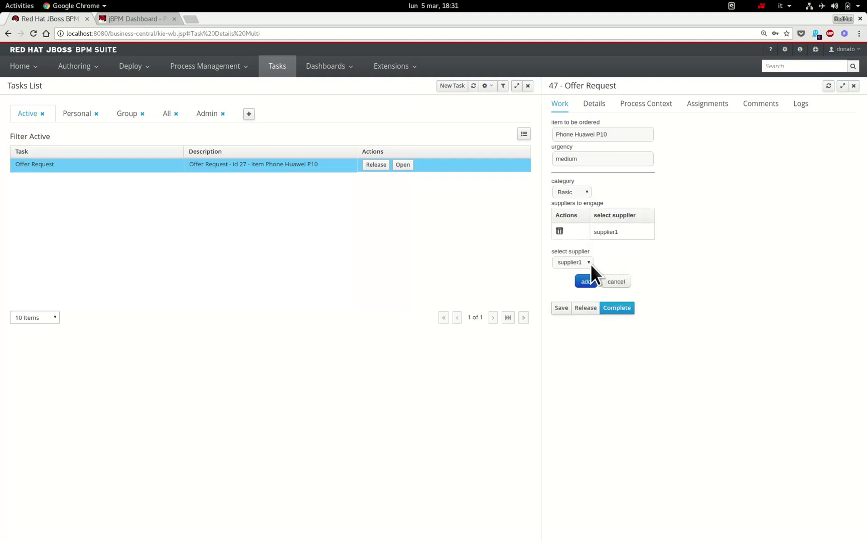
click(591, 264)
click(582, 282)
click(592, 284)
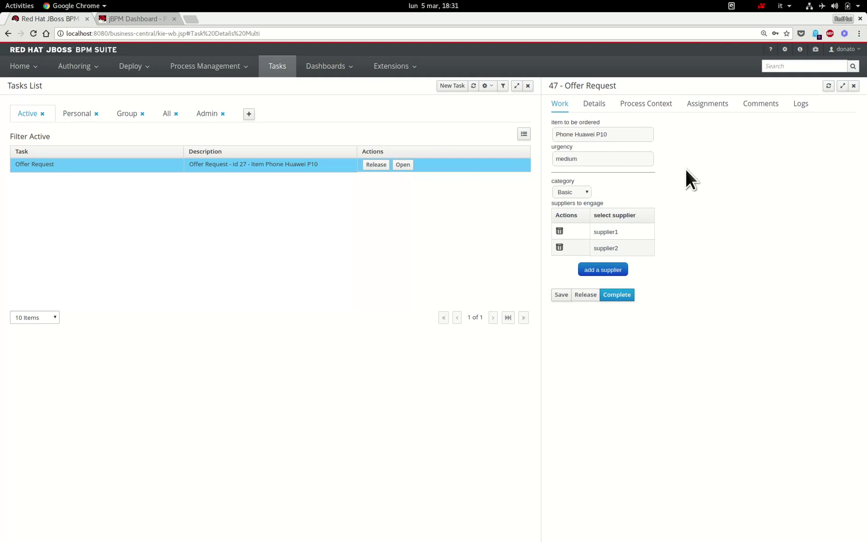
click(622, 300)
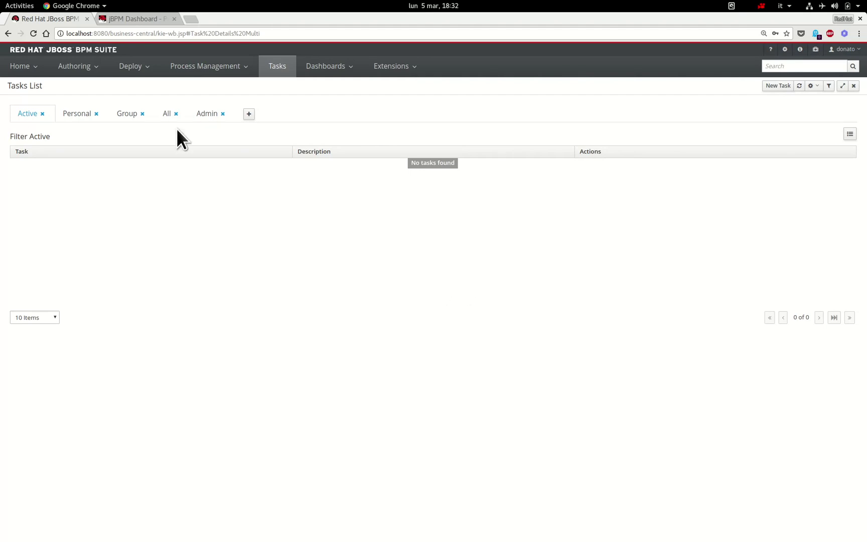
- Review the completed Offer Request's details and process context, then go to instance 27
click(171, 114)
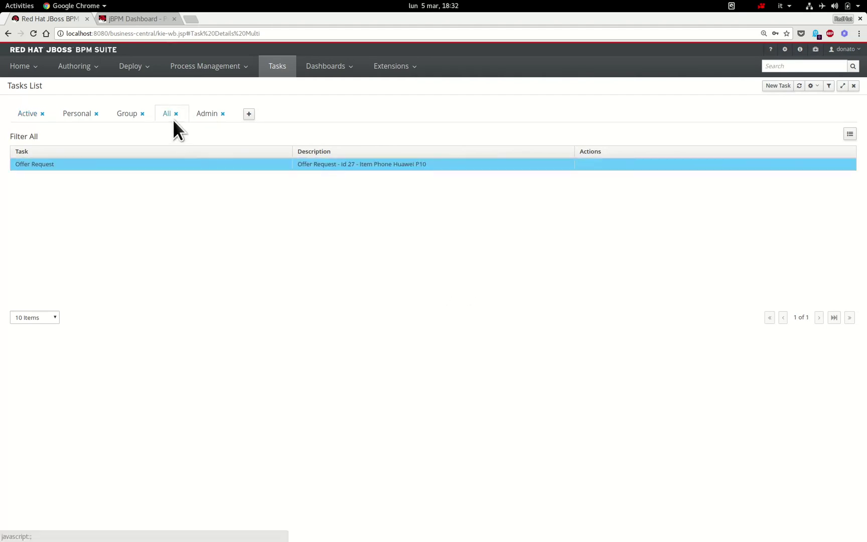
click(235, 168)
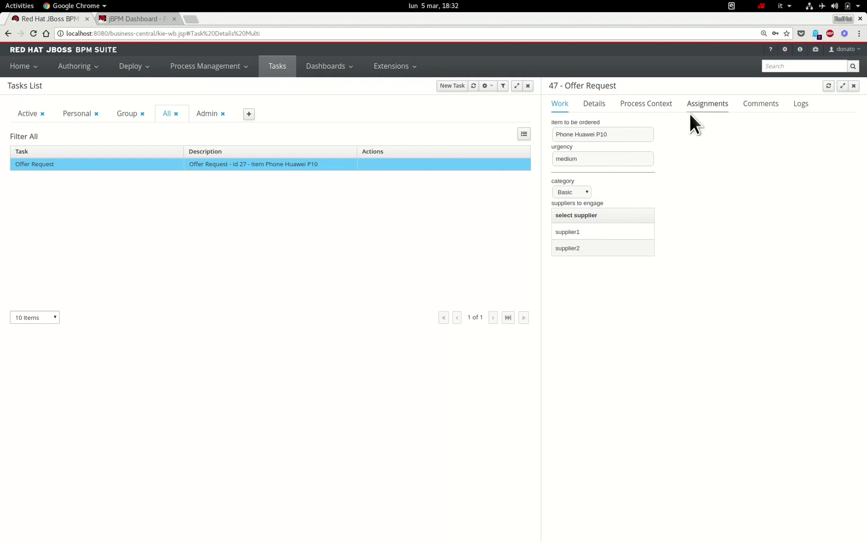
click(603, 108)
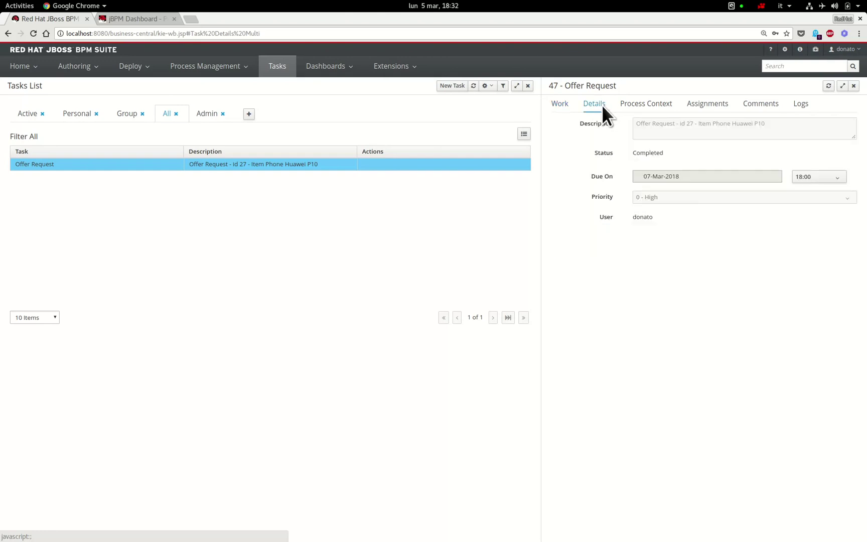
click(652, 109)
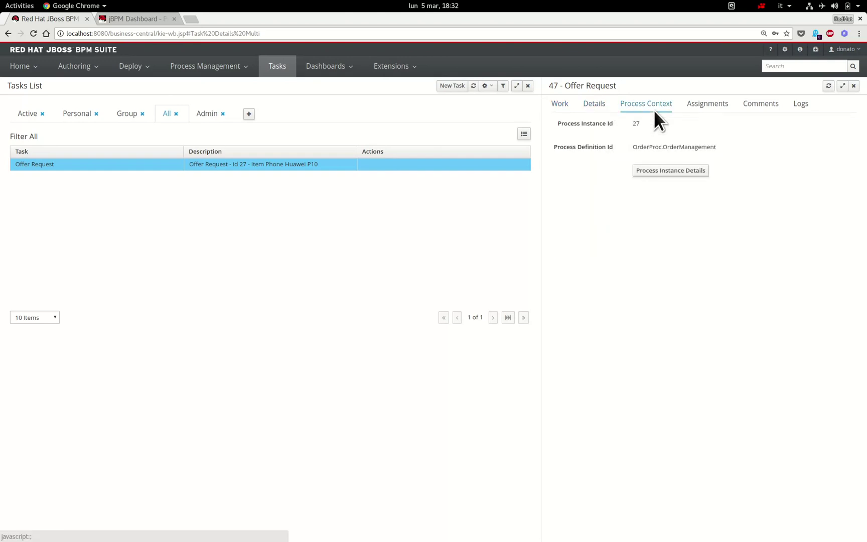
click(681, 176)
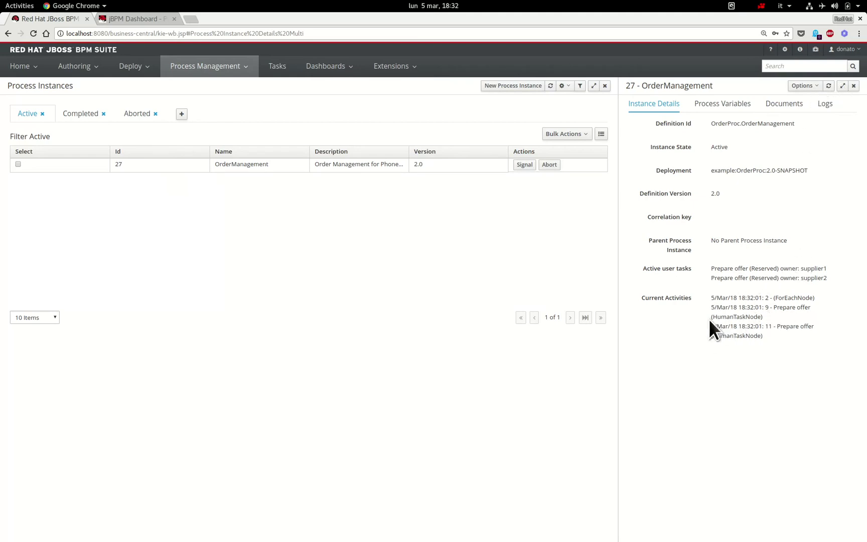
- View instance 27's process diagram with Prepare offer active, then close it
click(812, 87)
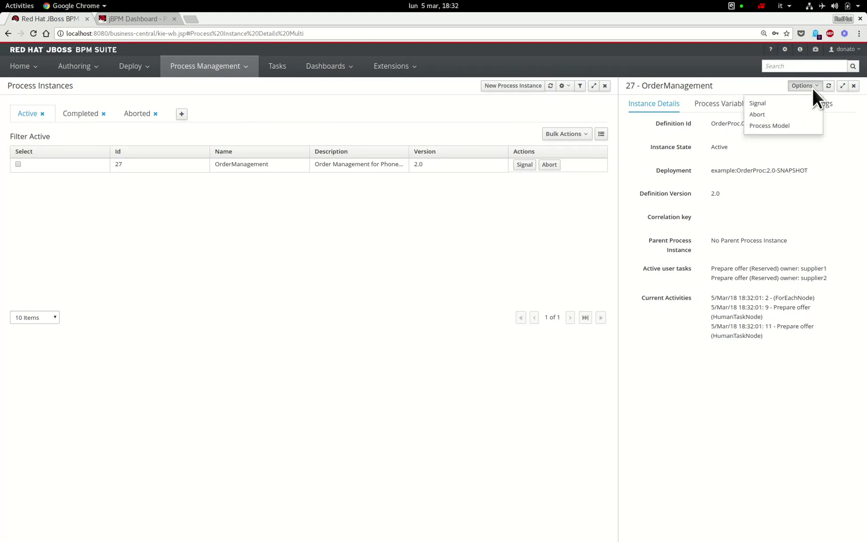
click(806, 128)
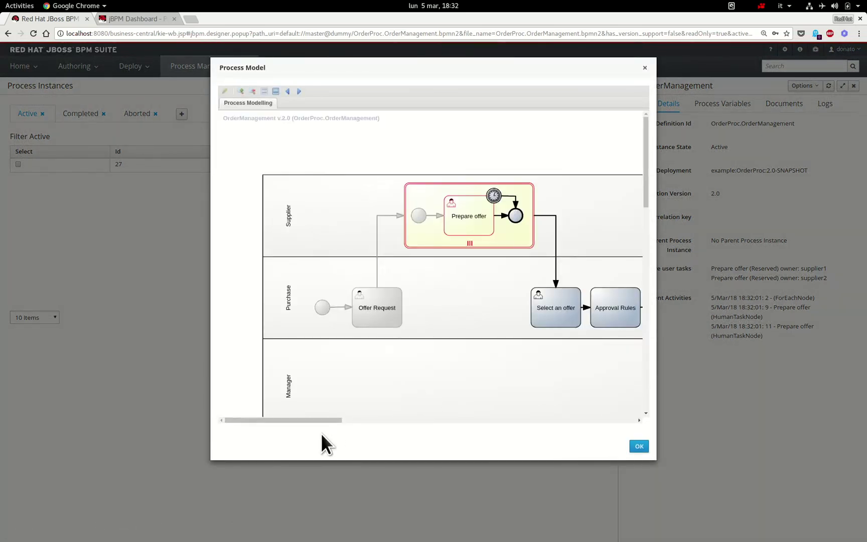
drag(322, 422, 336, 422)
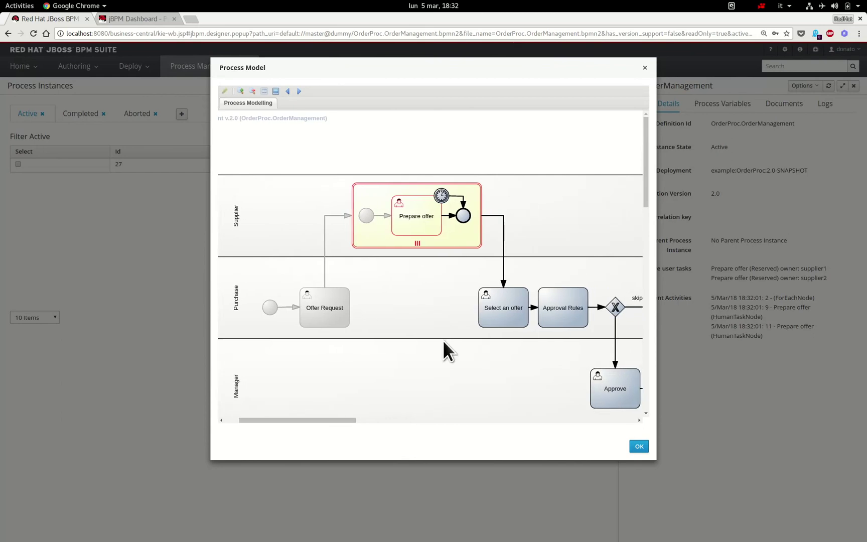
drag(649, 200, 648, 208)
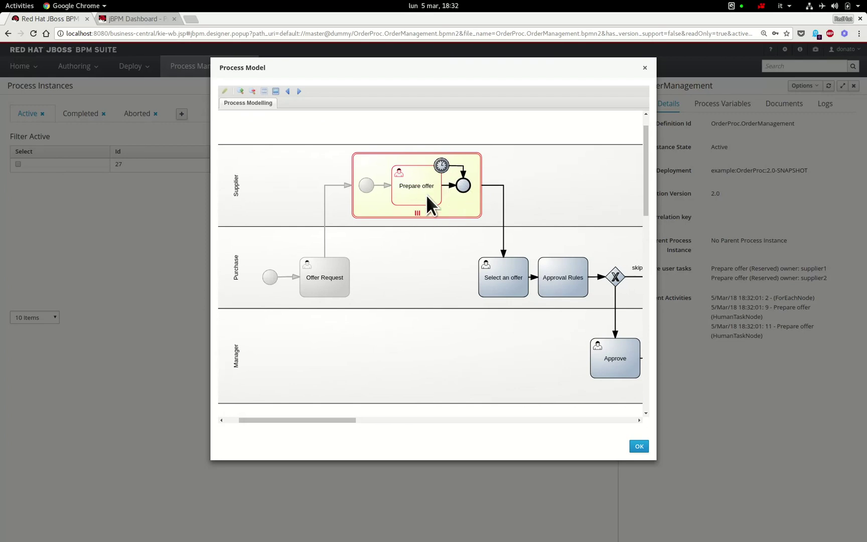
click(646, 68)
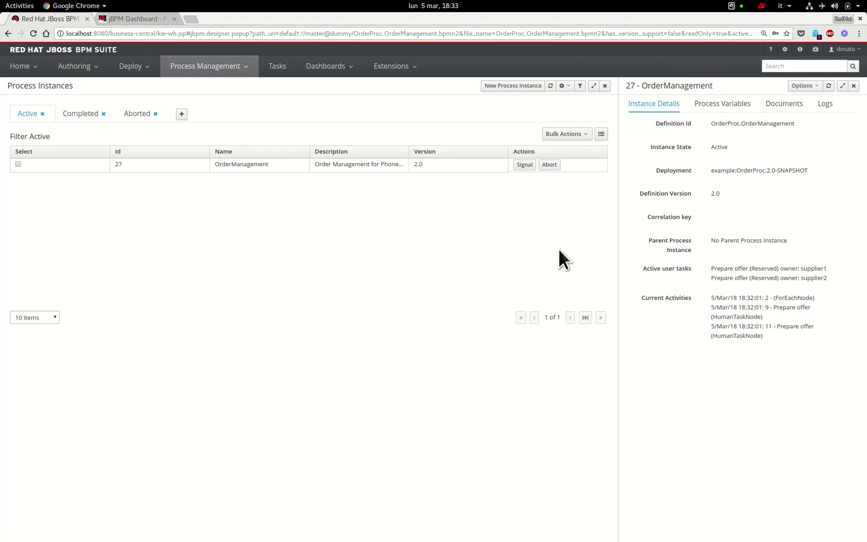
- In the second supplier's window, complete Prepare offer task 49 at price 500, then log out
key(alt+Tab)
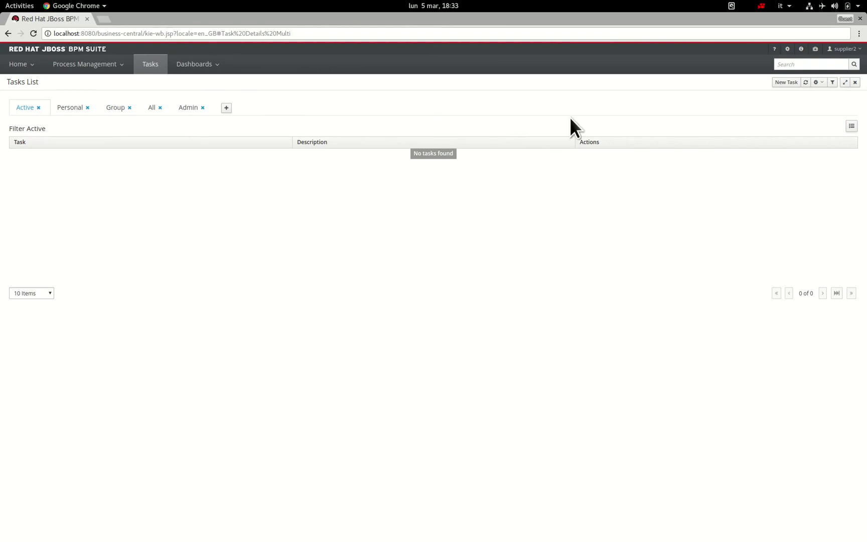
click(806, 84)
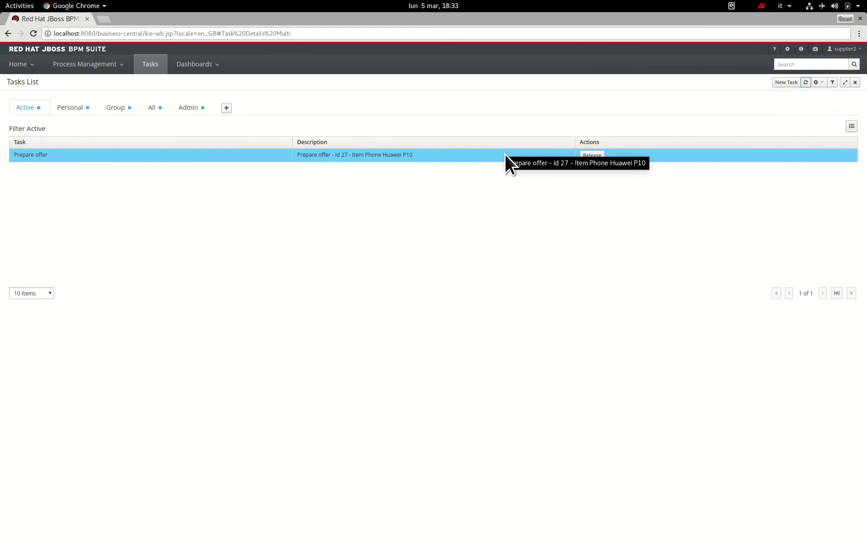
click(458, 154)
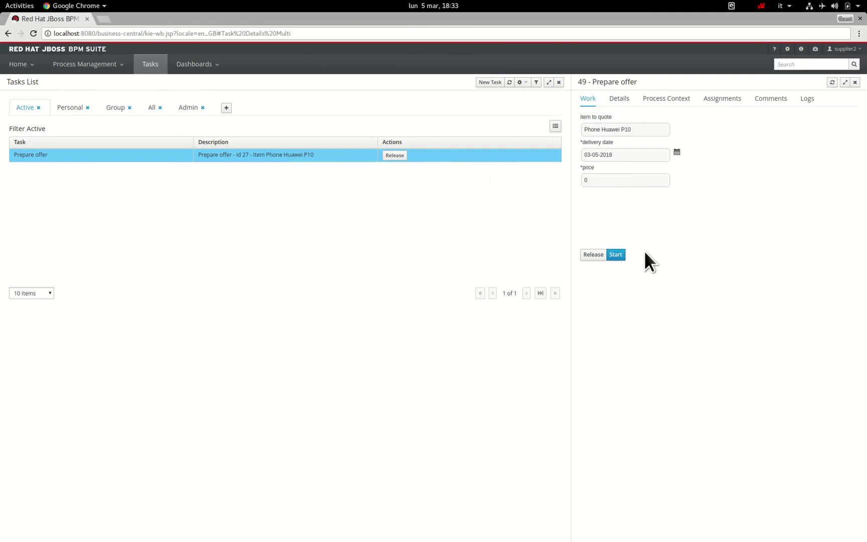
click(615, 254)
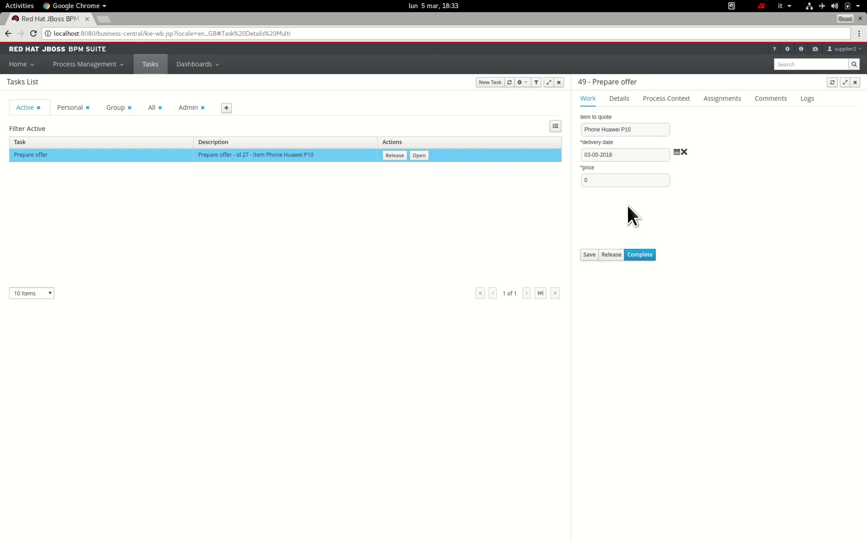
click(601, 186)
click(652, 256)
click(846, 50)
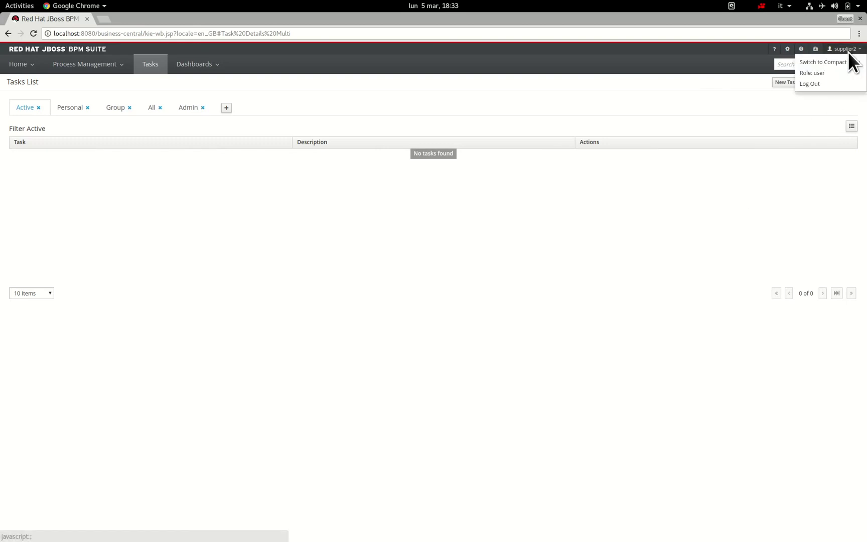
click(848, 86)
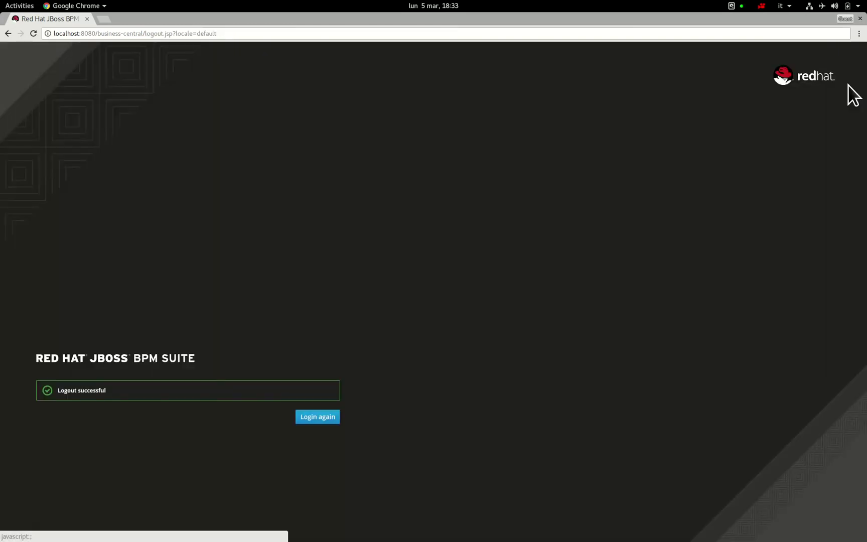
- Log back in as supplier1, entering the account password
click(333, 419)
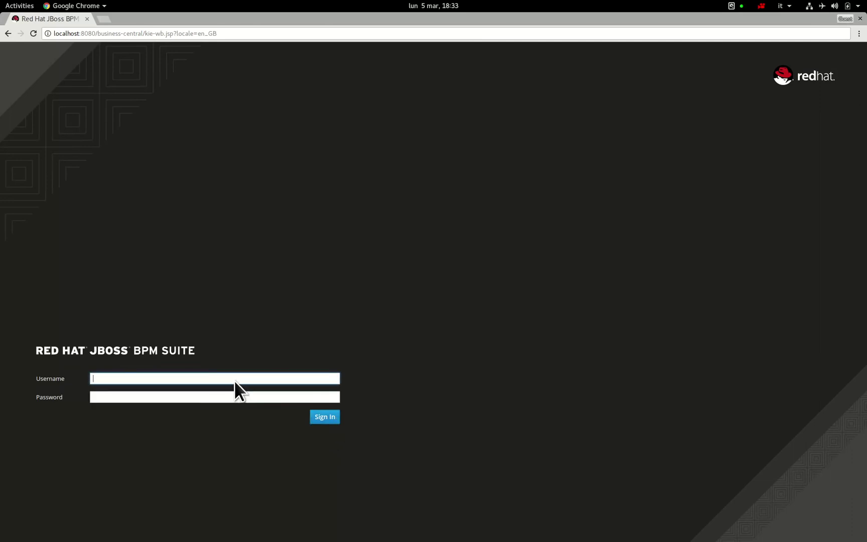
text(supplier1)
key(Tab)
text(redhat1!)
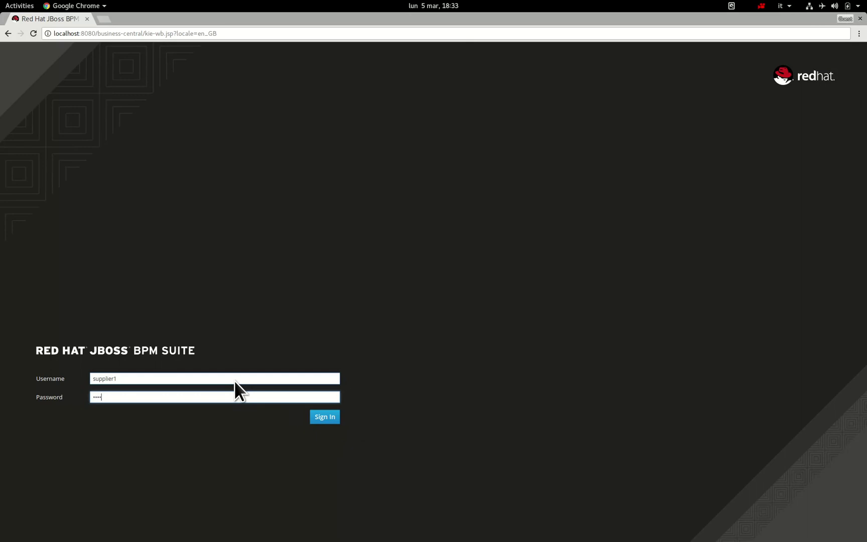
key(Return)
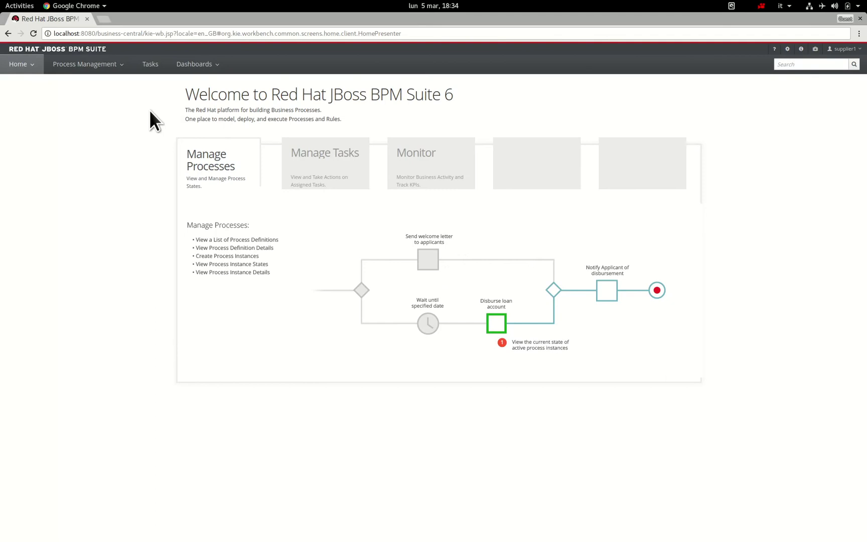
- Complete Prepare offer task 48 with a price of 550, then return to the other window
click(152, 70)
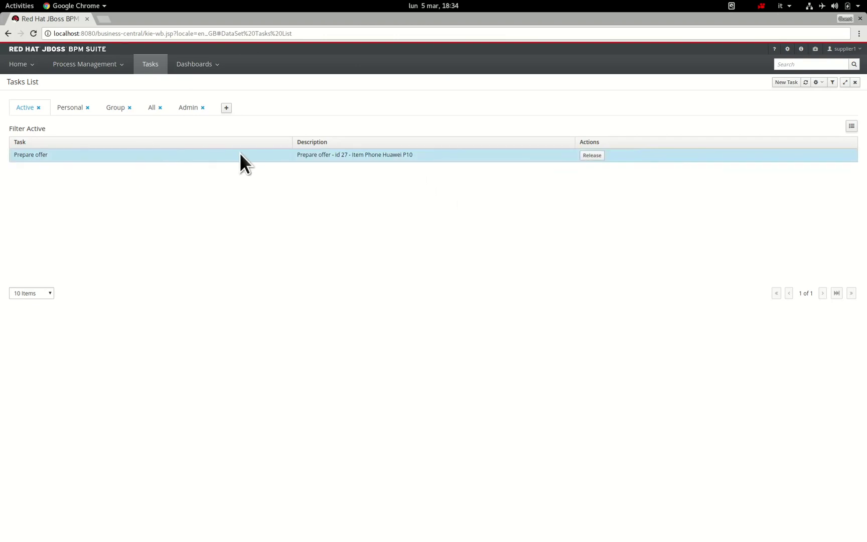
click(454, 161)
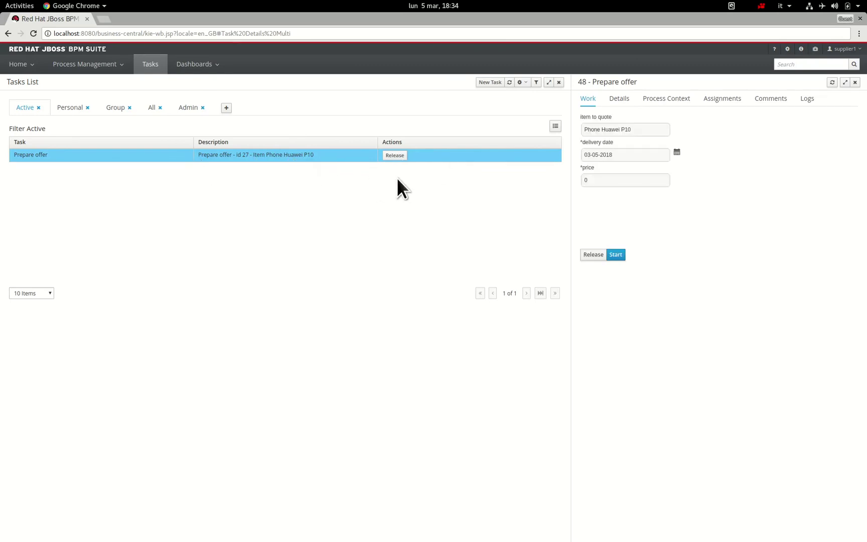
click(625, 257)
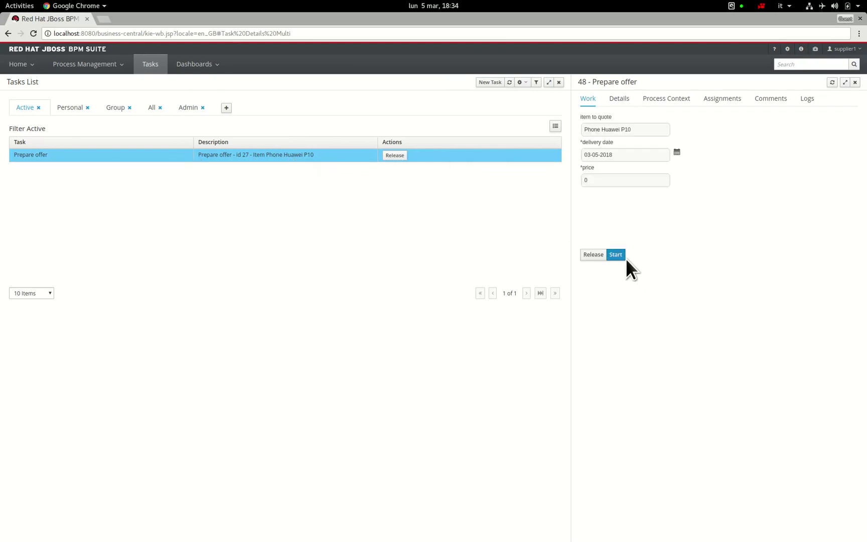
click(610, 181)
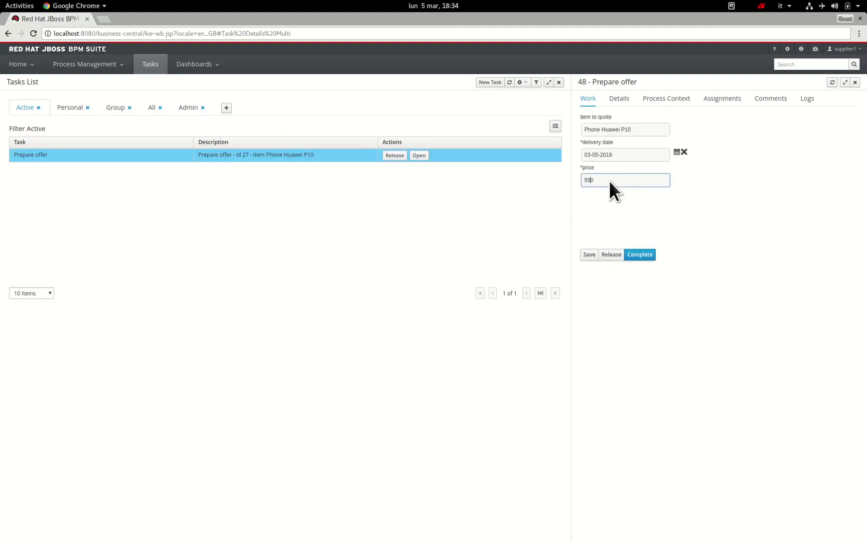
click(641, 260)
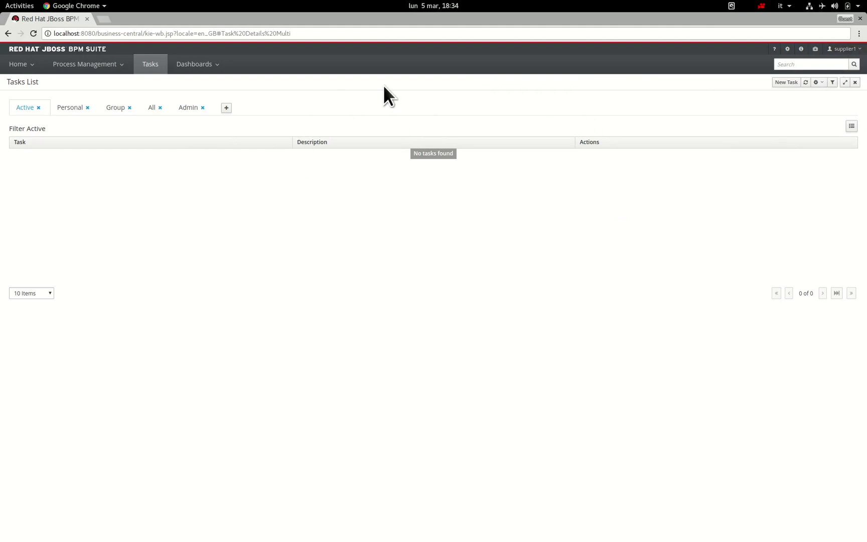
key(alt+grave)
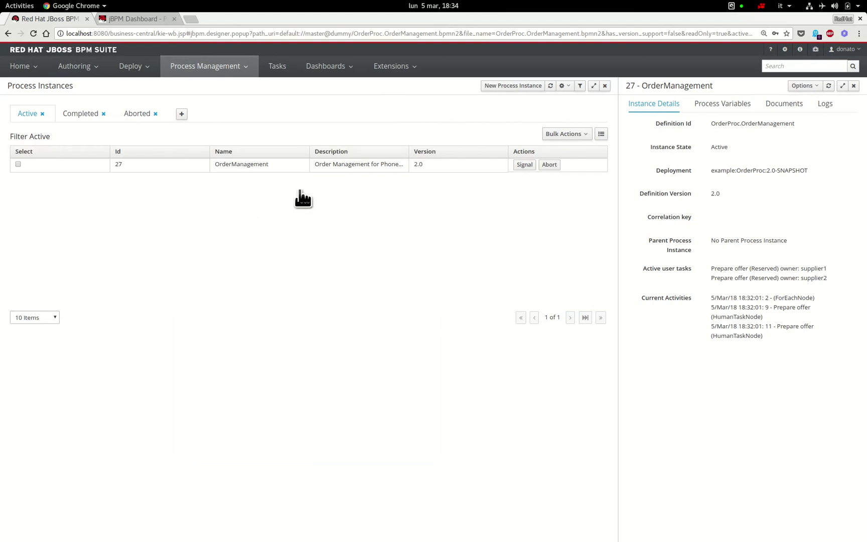
- Show the task list with the new Select an offer task for instance 27
click(282, 71)
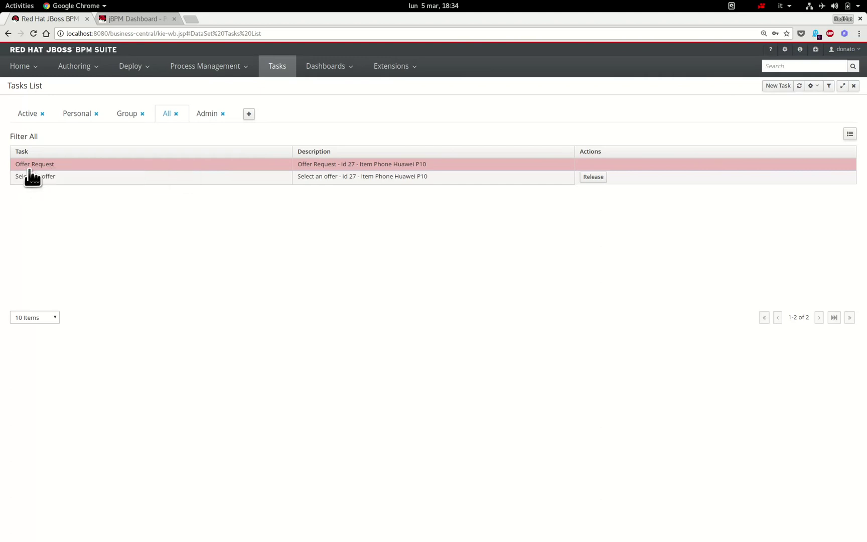
- Complete Select an offer task 50 choosing the 550 bid, then refresh the active tasks
click(33, 117)
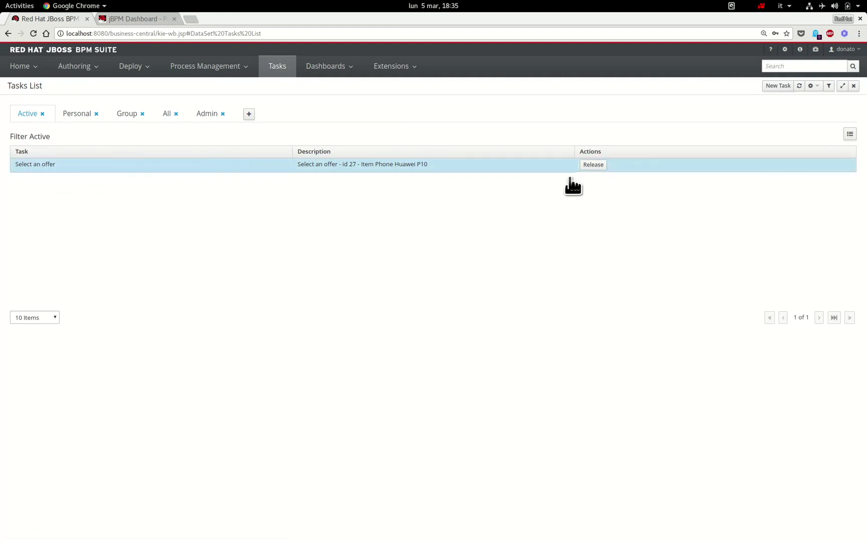
click(556, 171)
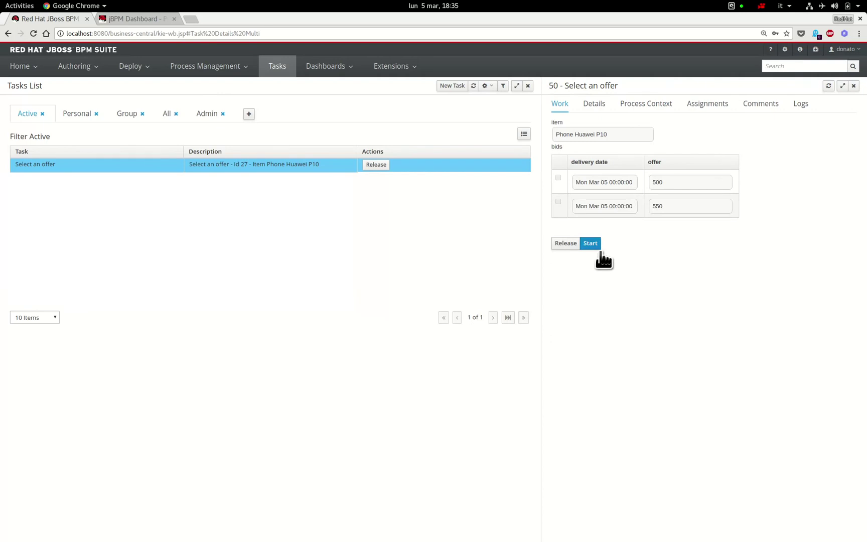
click(600, 246)
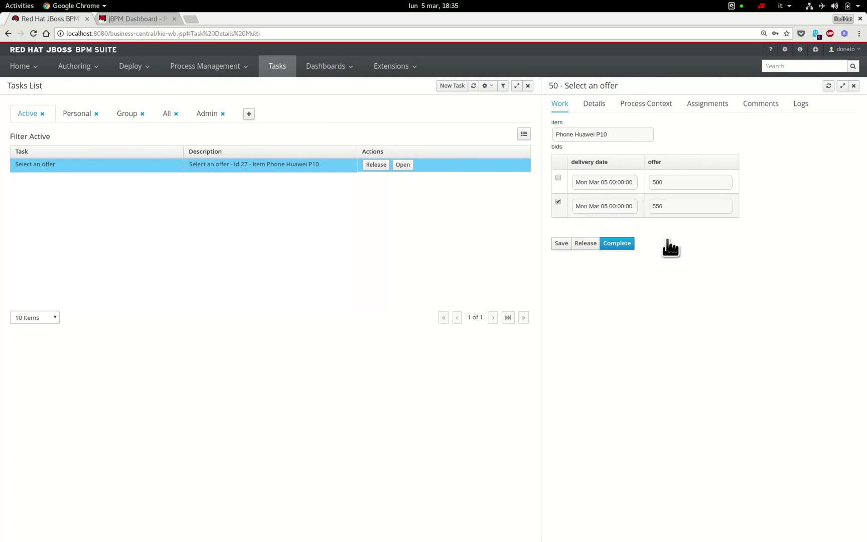
click(633, 248)
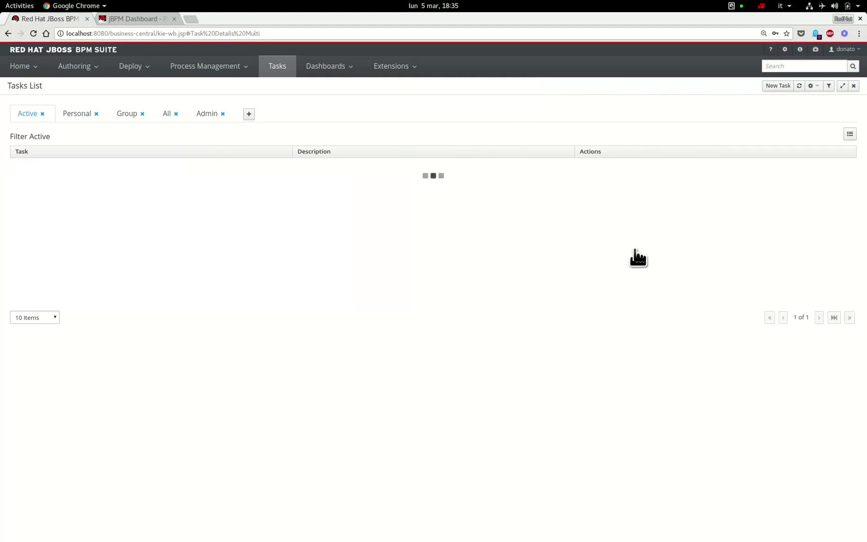
click(799, 86)
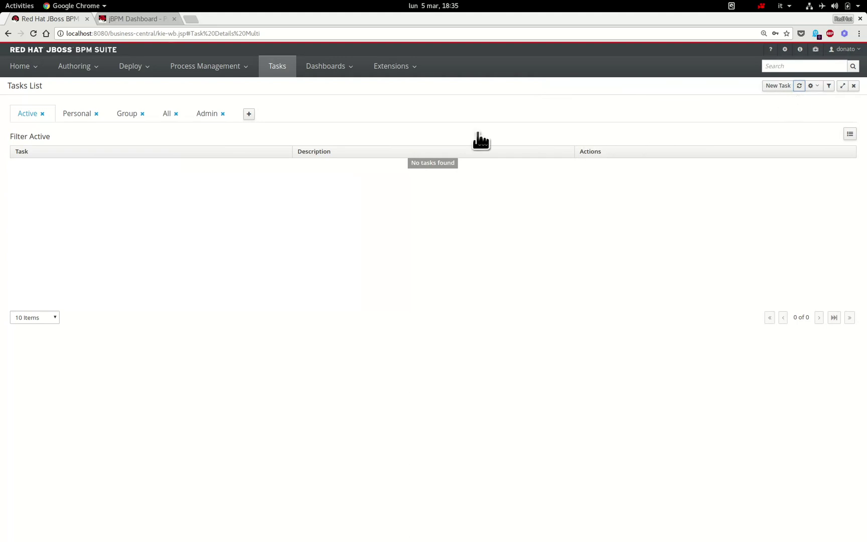
- List the completed process instances and show the details of instance 27
click(236, 75)
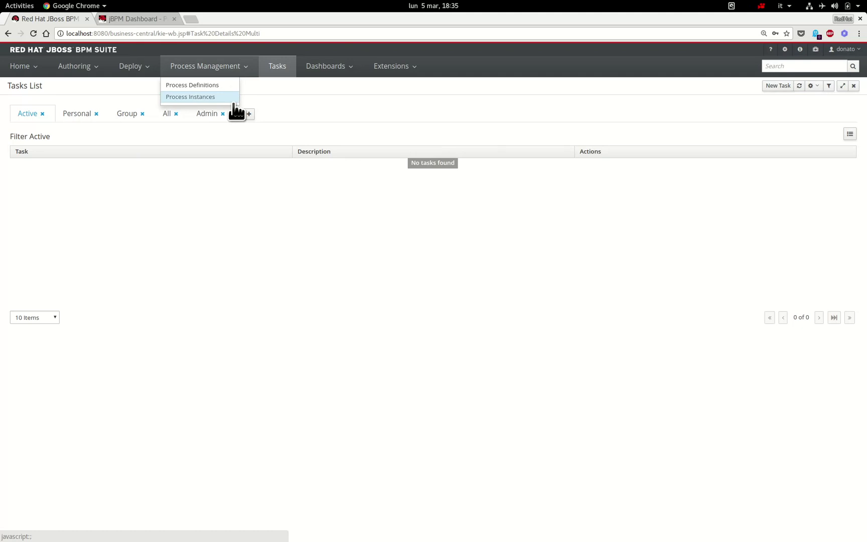
click(233, 100)
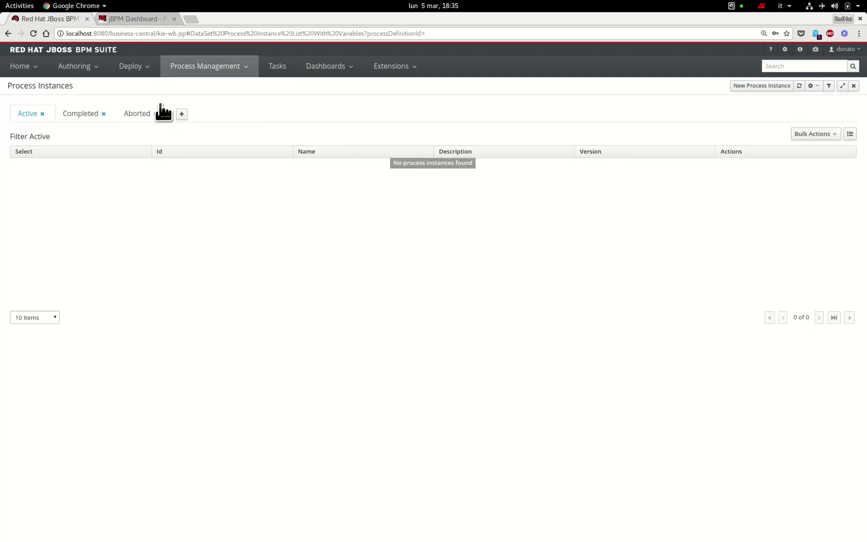
click(96, 118)
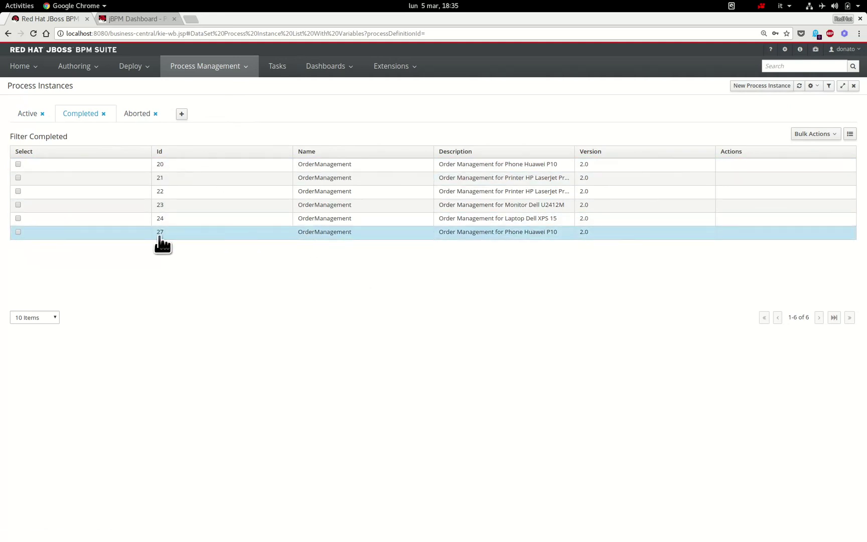
click(500, 236)
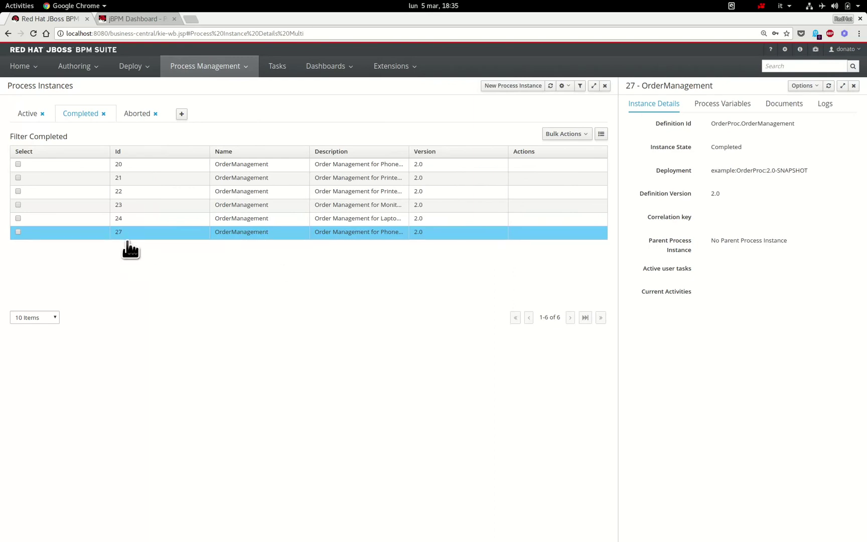
- Review instance 27's process model diagram, scrolling across it, then close it
click(815, 86)
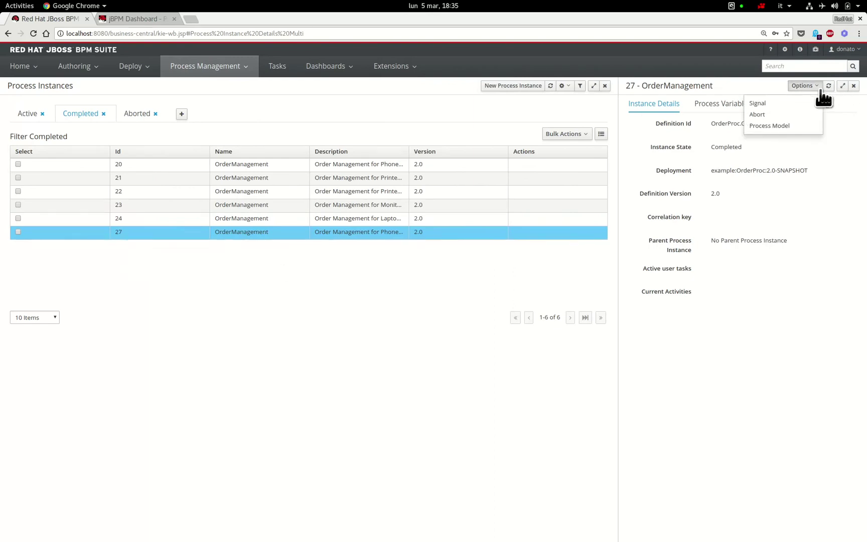
click(811, 127)
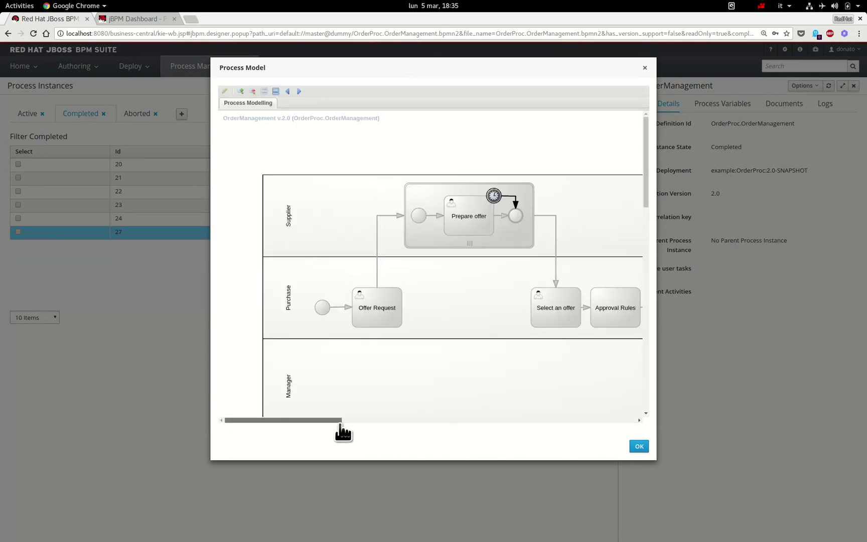
drag(340, 423, 414, 424)
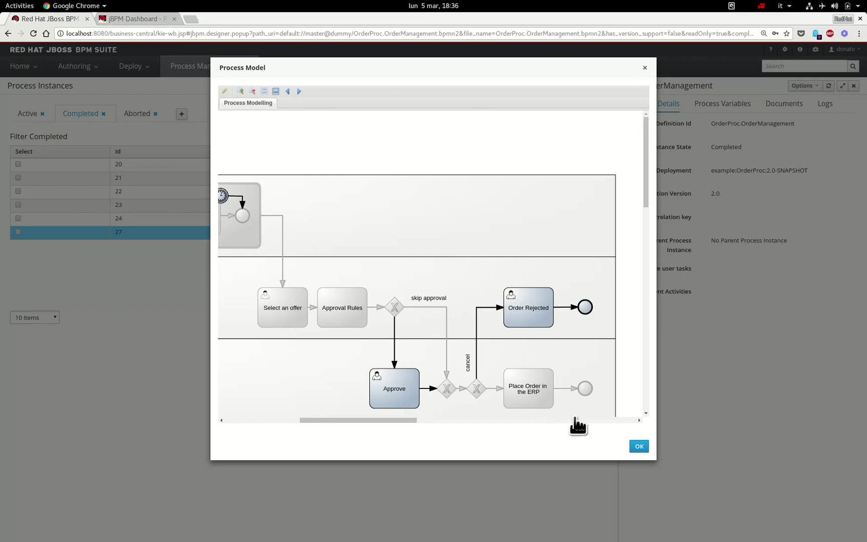
click(647, 448)
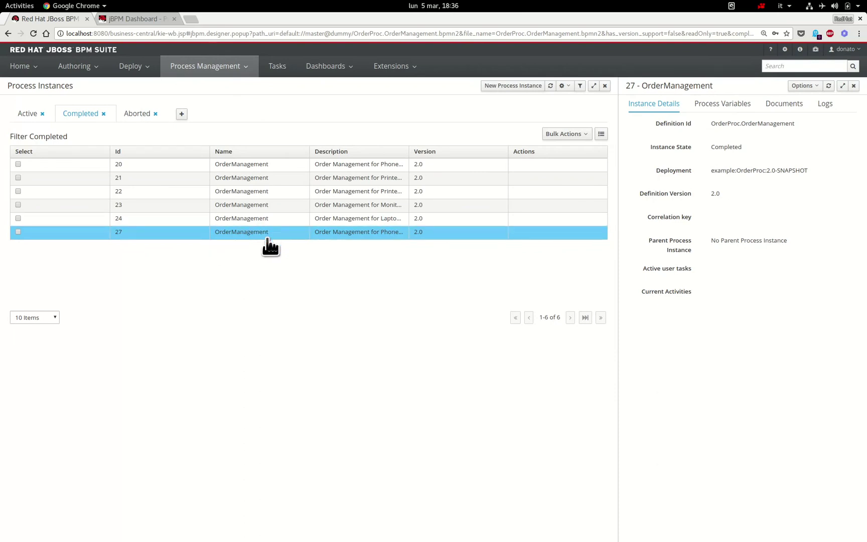
- In Project Authoring, switch to OrderRules and open the SkipManagerApproval guided decision table
click(94, 74)
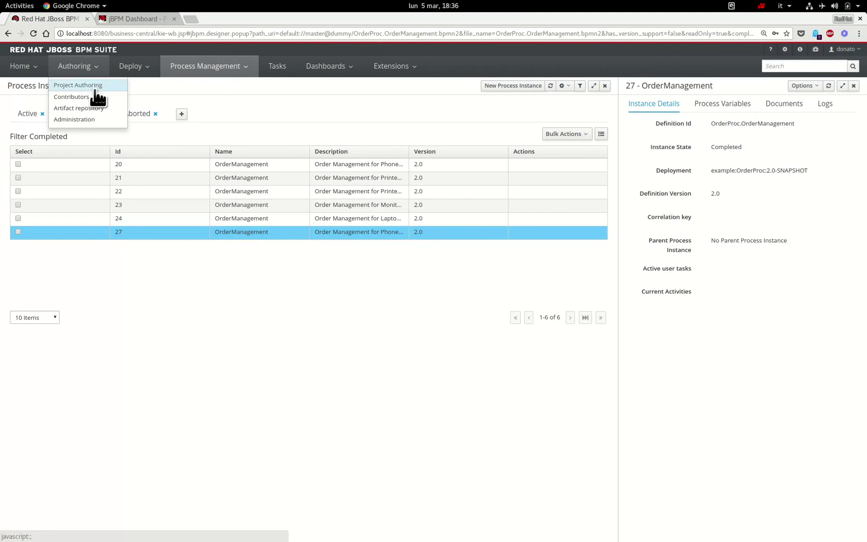
click(96, 90)
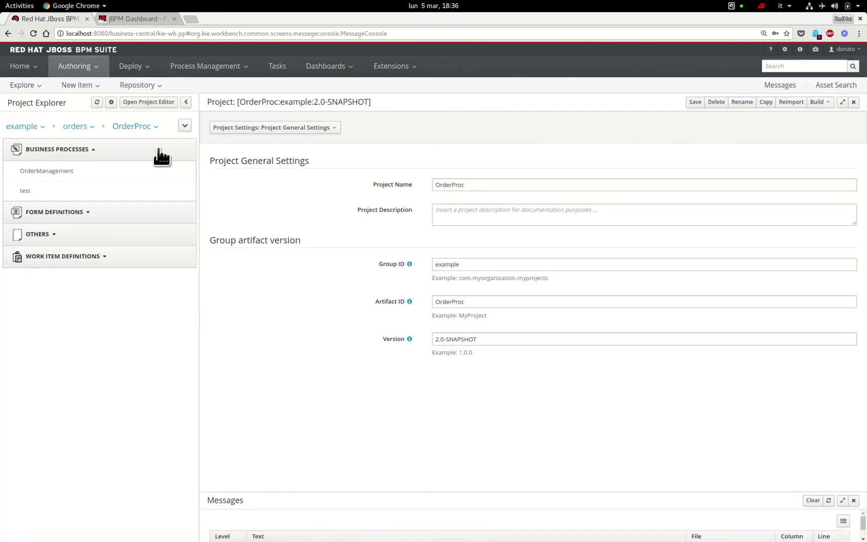
click(155, 128)
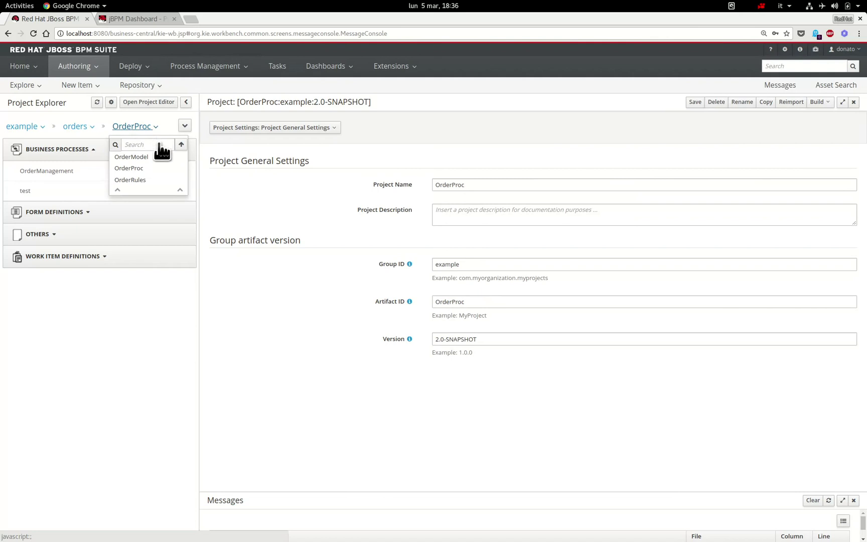
click(167, 182)
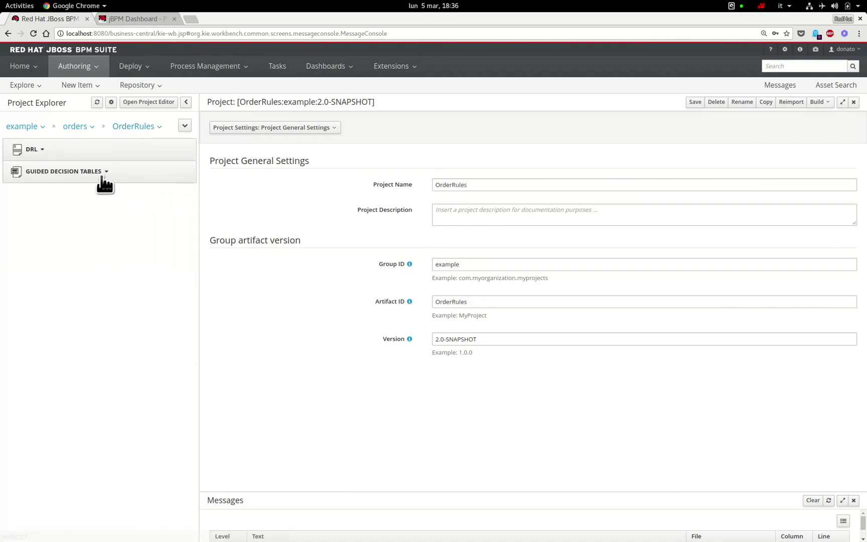
click(103, 176)
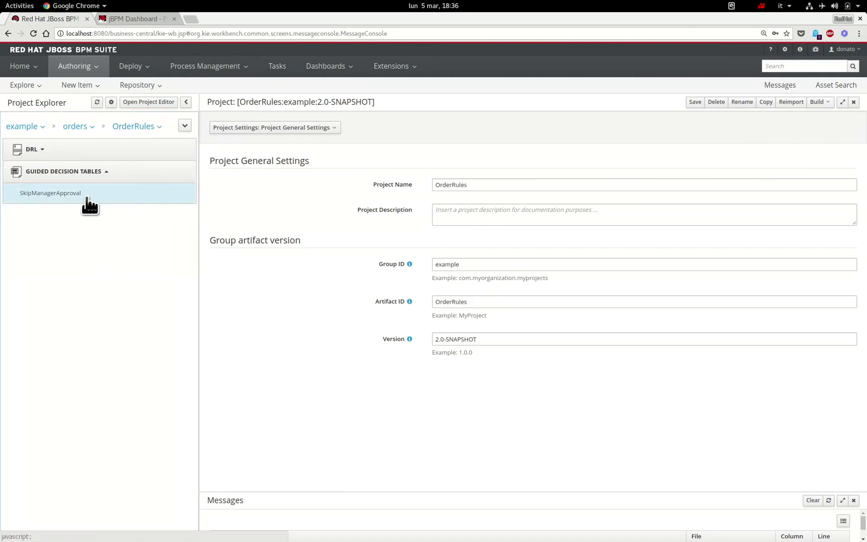
click(86, 197)
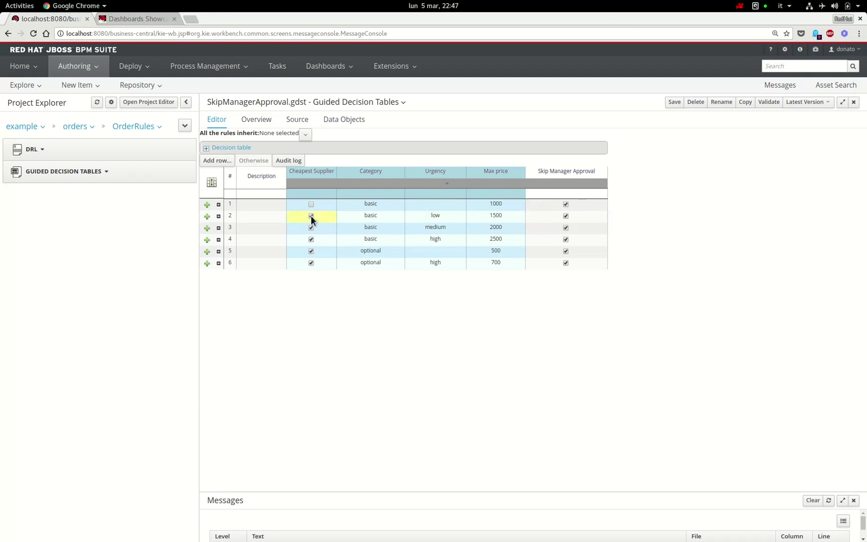
click(275, 209)
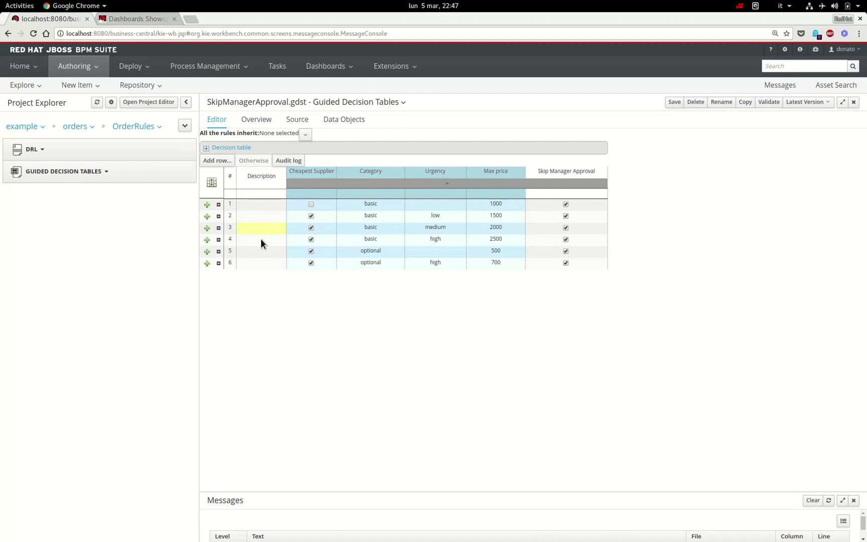
click(292, 207)
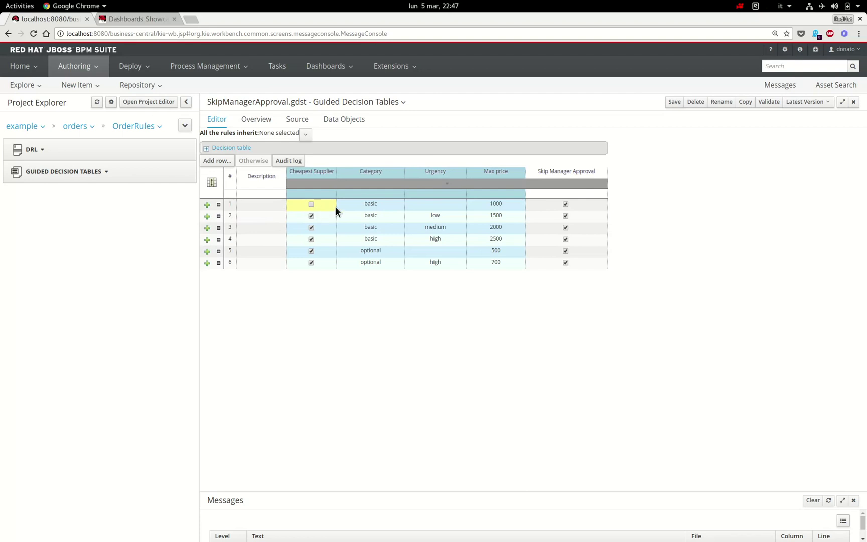
click(349, 207)
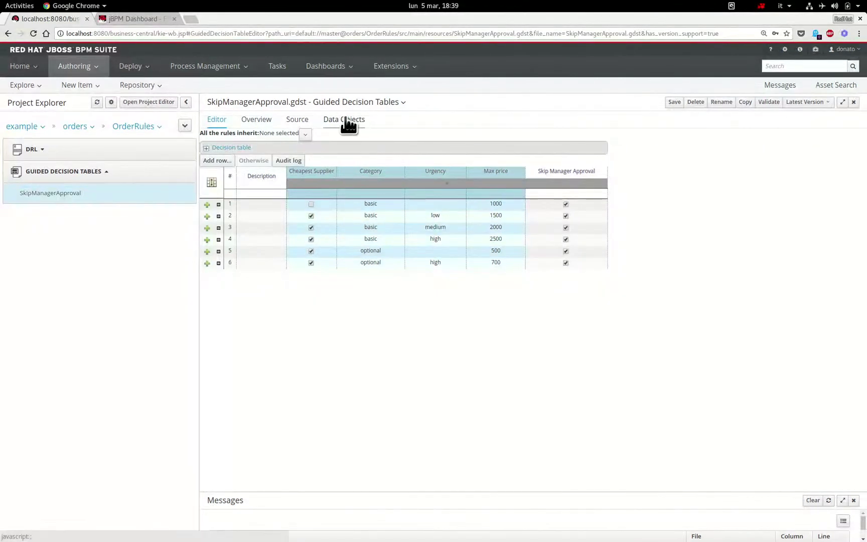
- Go to Process Definitions, discarding the unsaved decision table changes
click(235, 73)
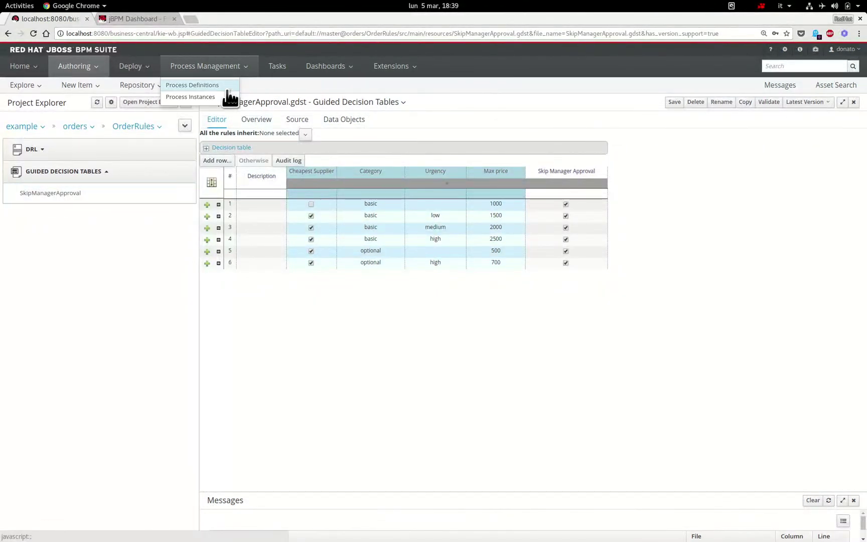
click(229, 89)
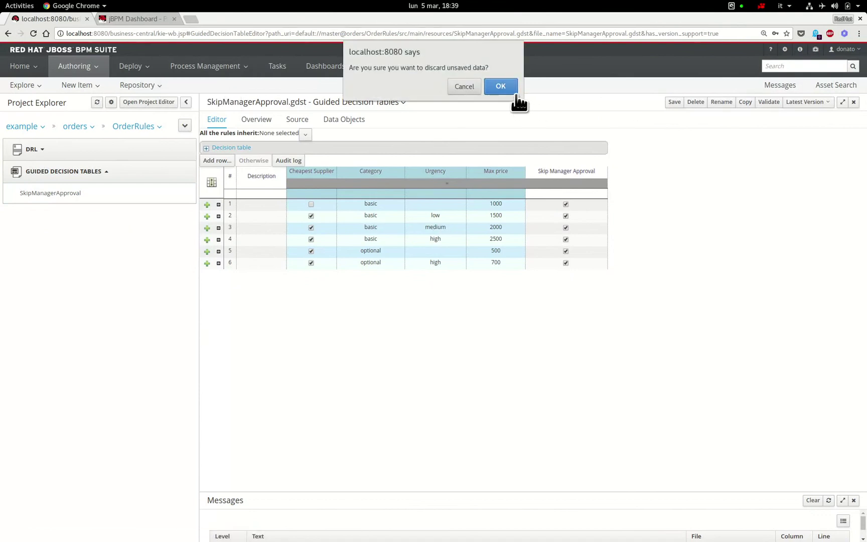
click(500, 86)
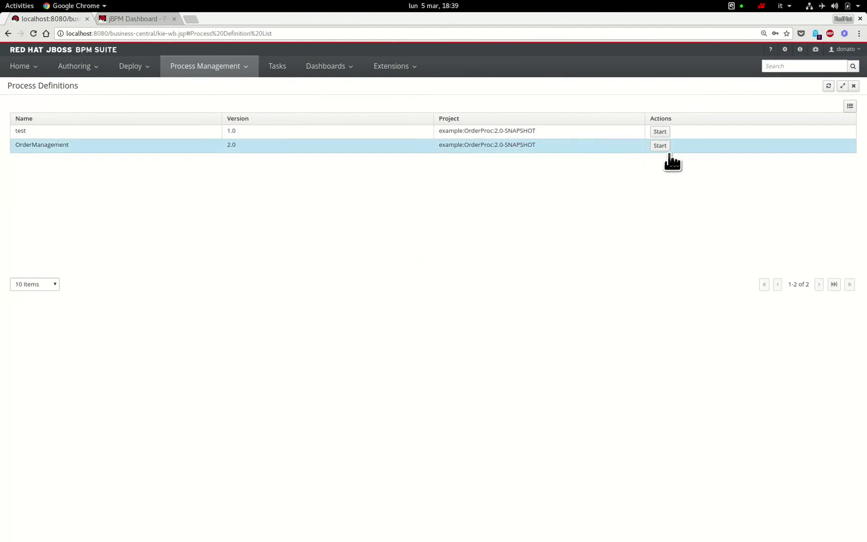
- Start OrderManagement with item Monitor Dell U2412M and urgency High
click(660, 146)
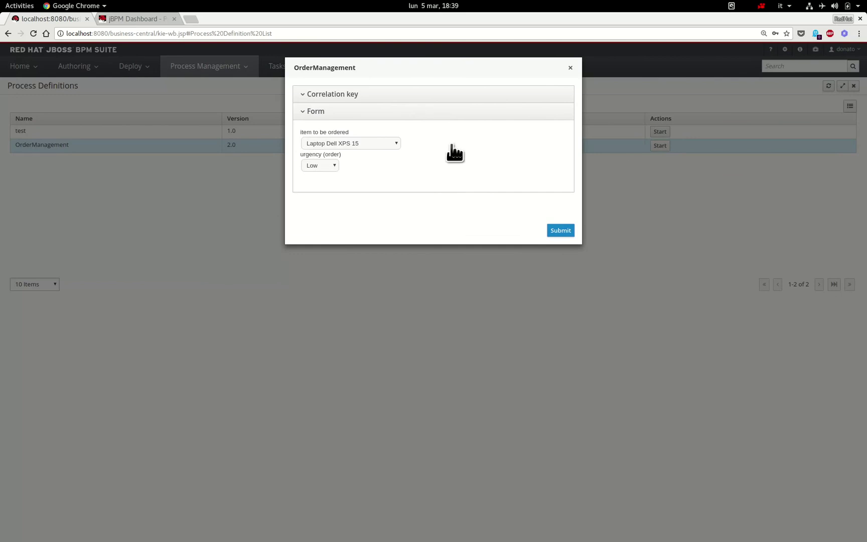
click(390, 146)
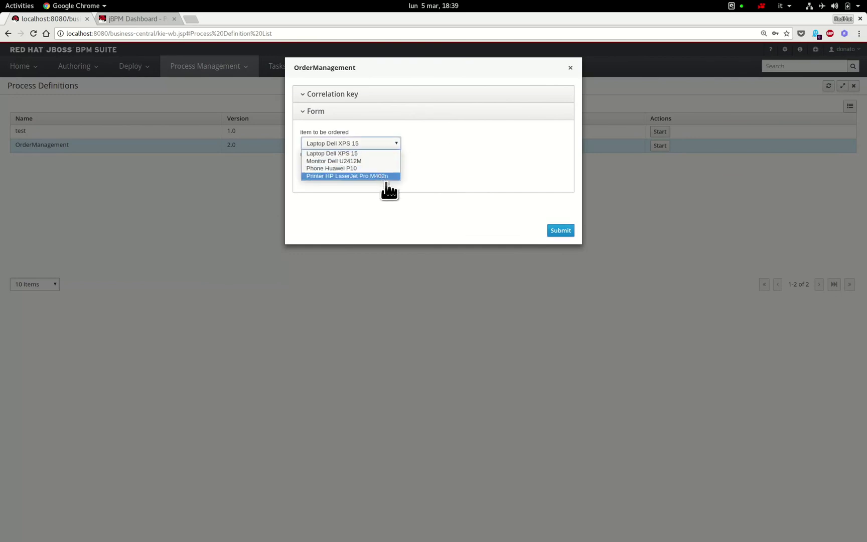
click(354, 163)
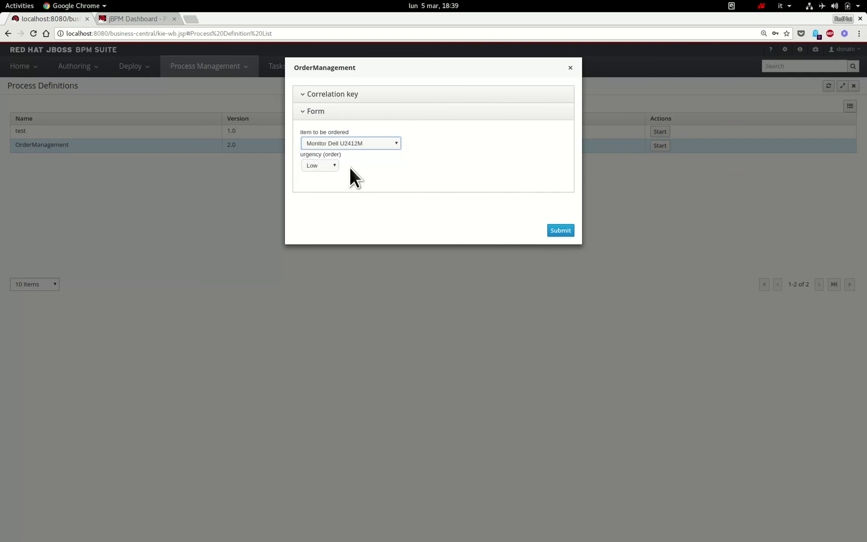
click(323, 165)
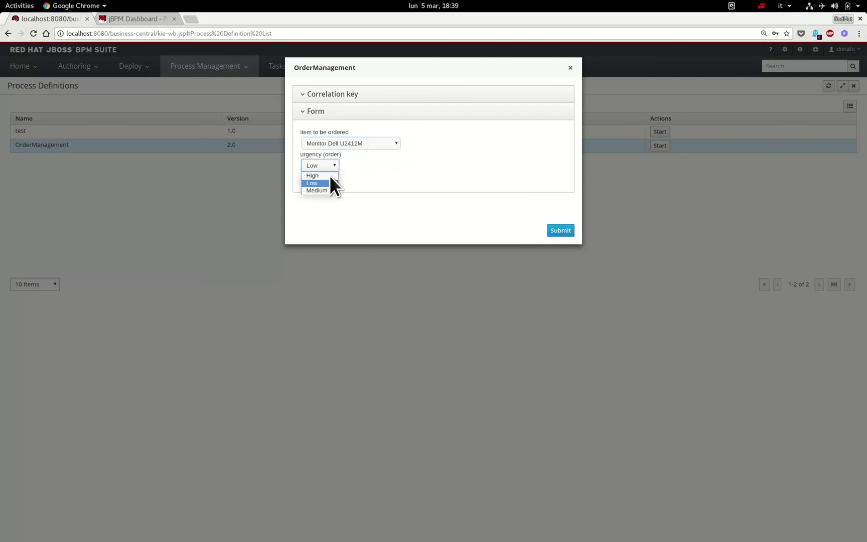
click(326, 176)
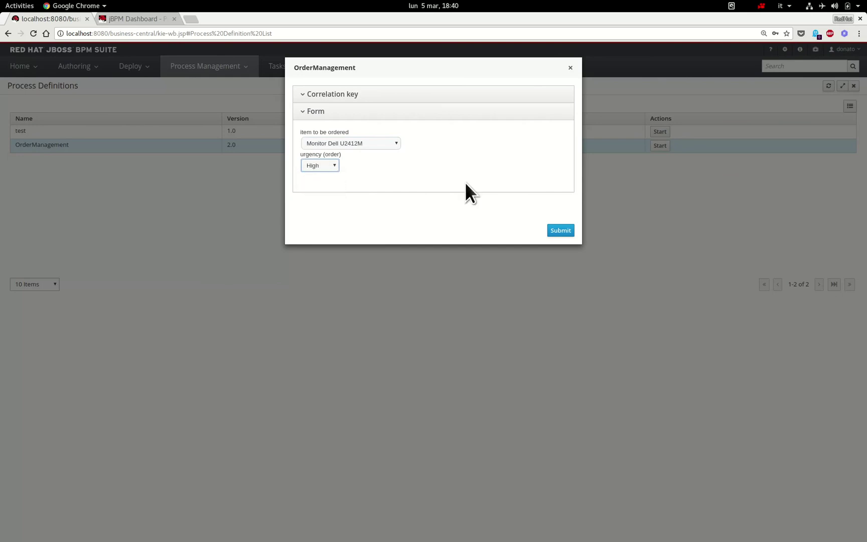
click(565, 231)
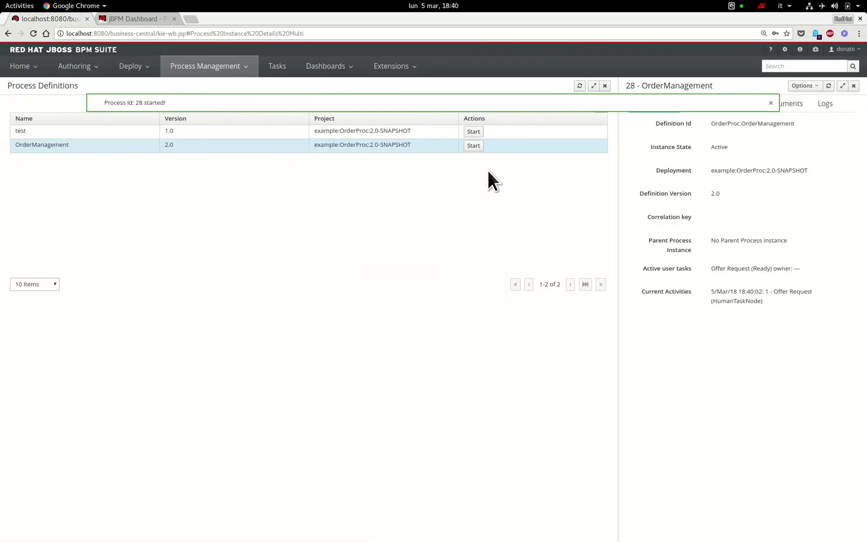
click(279, 74)
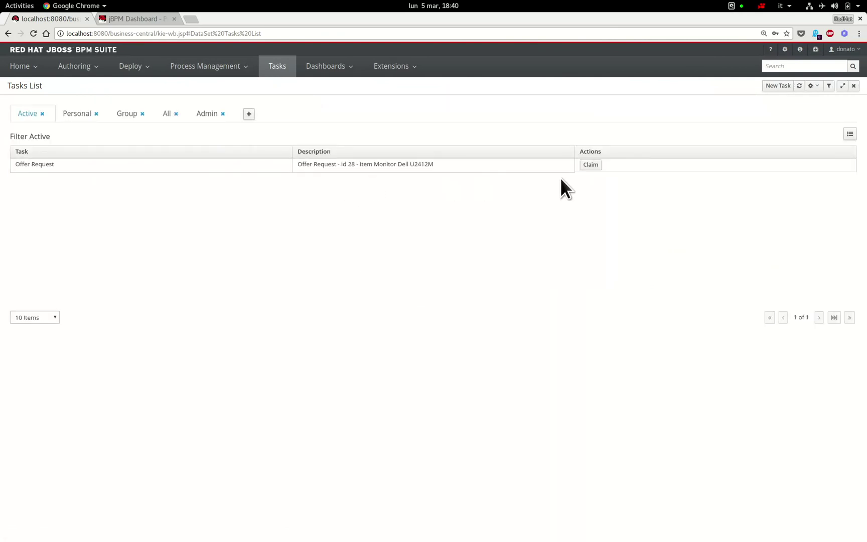
- Claim the Offer Request task, add supplier1 and supplier2, and complete it
click(603, 170)
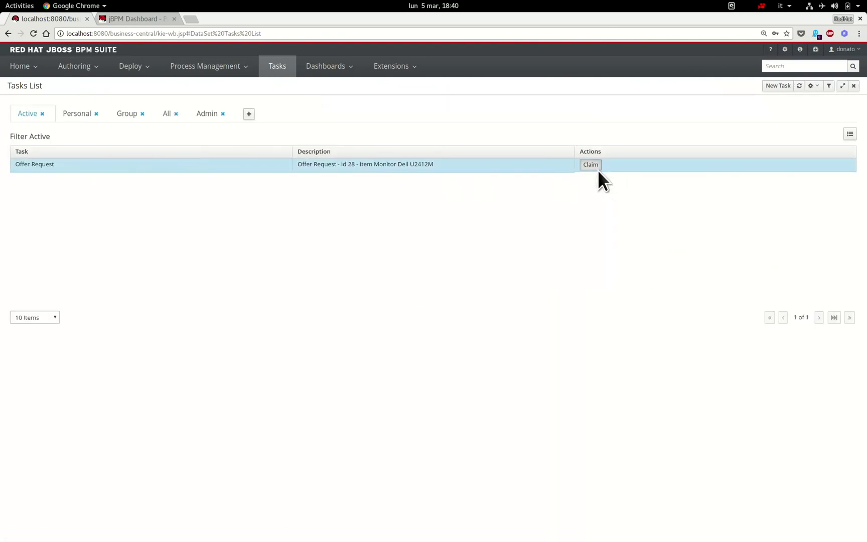
click(597, 168)
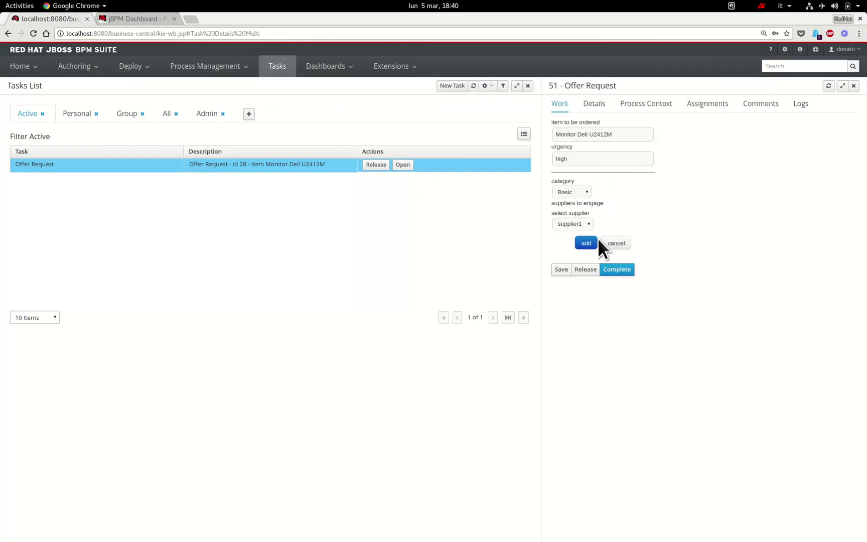
click(595, 244)
click(607, 254)
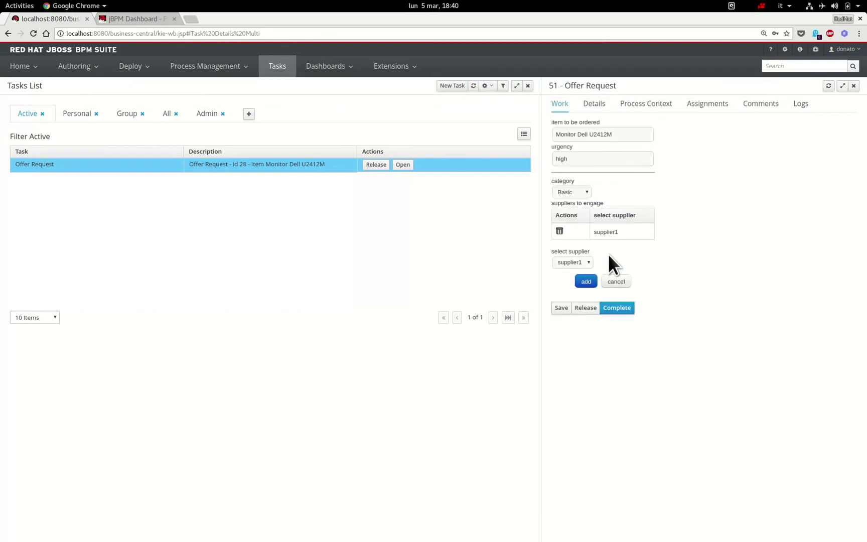
click(573, 264)
click(578, 284)
click(591, 283)
click(630, 300)
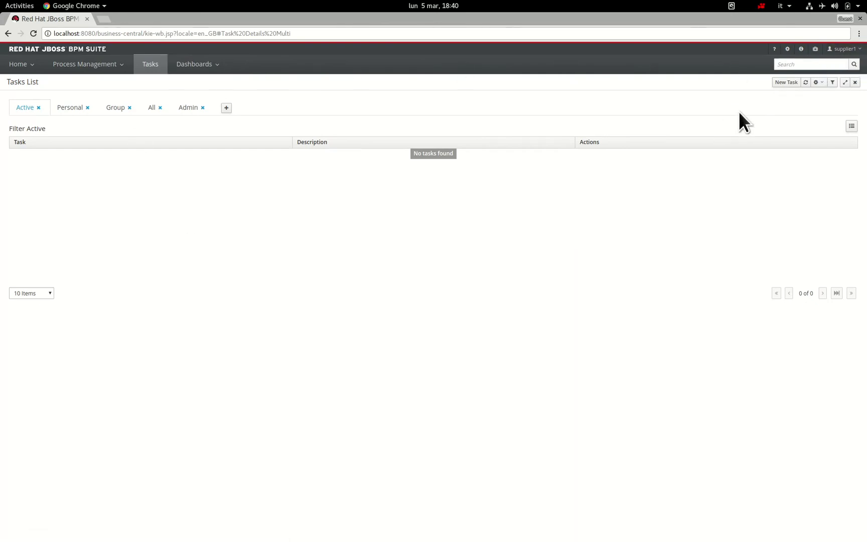
- Refresh the task list, start the Prepare offer task, and complete it at price 1100
click(810, 85)
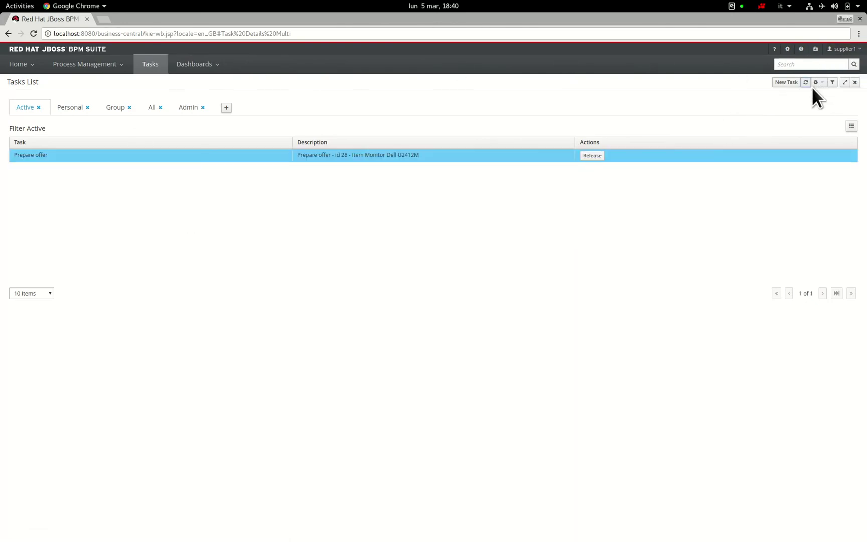
click(172, 158)
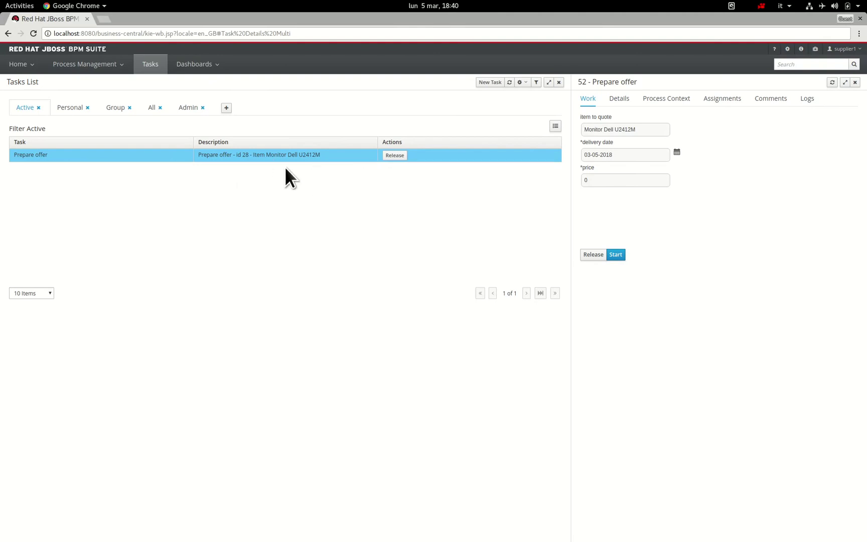
click(621, 256)
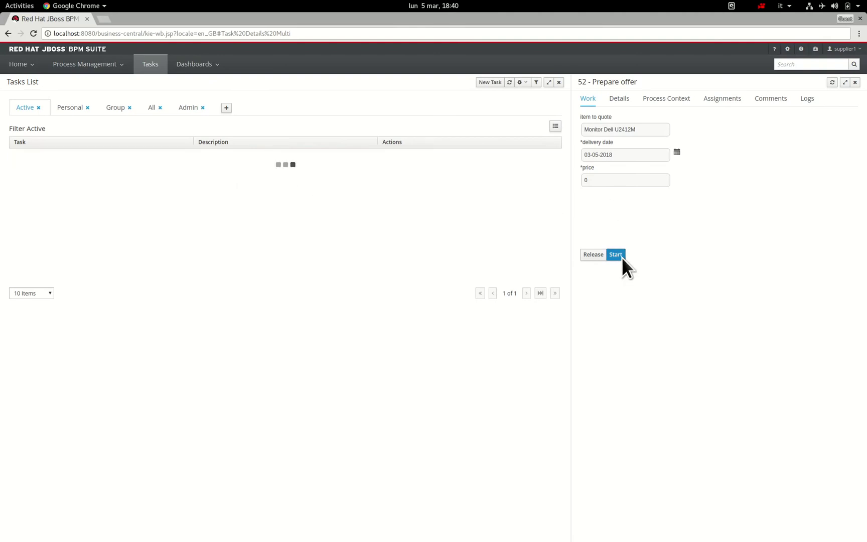
click(614, 186)
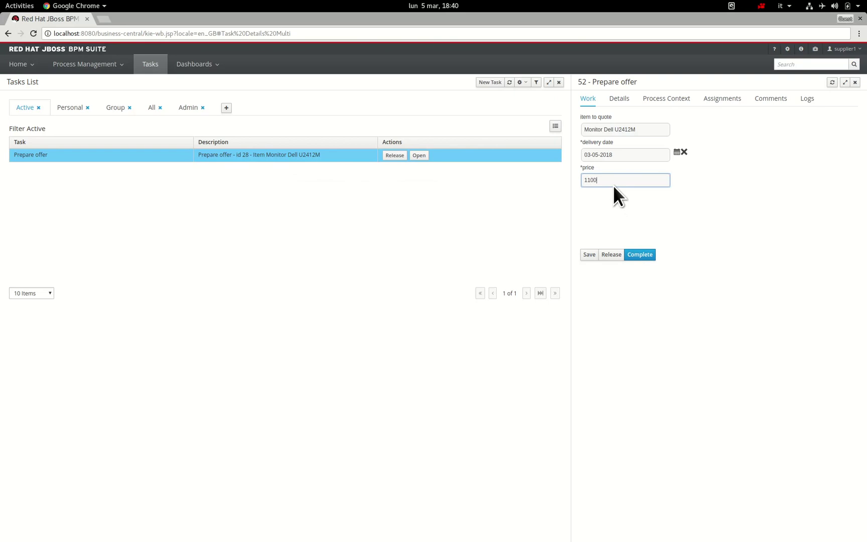
click(651, 259)
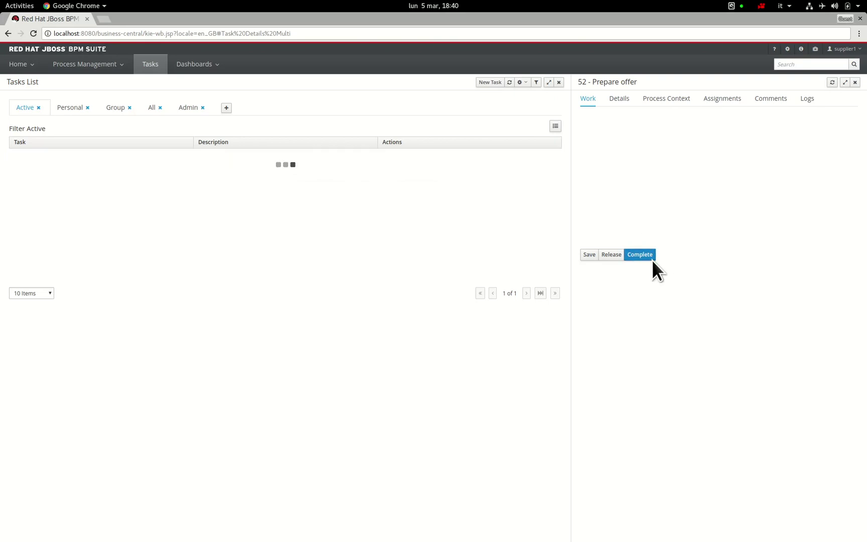
click(846, 49)
- Log out and sign back in as supplier2 with its password
click(847, 98)
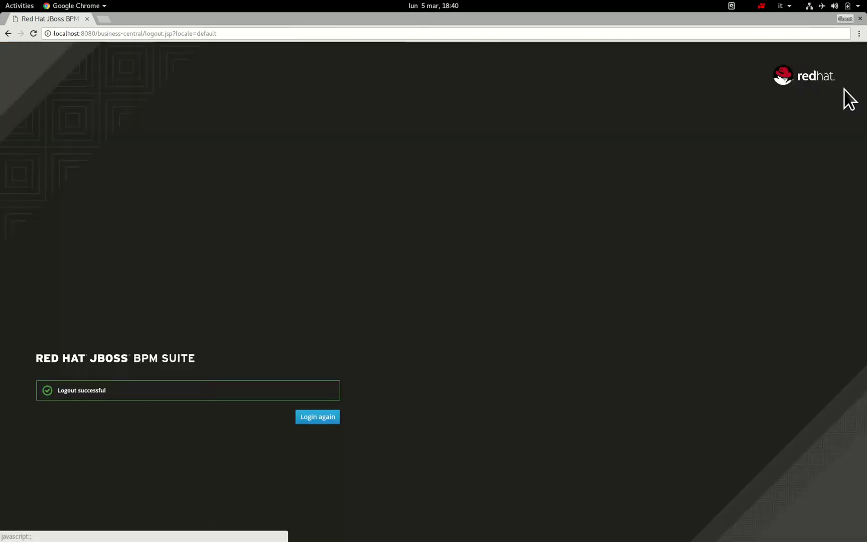
click(326, 422)
text(su)
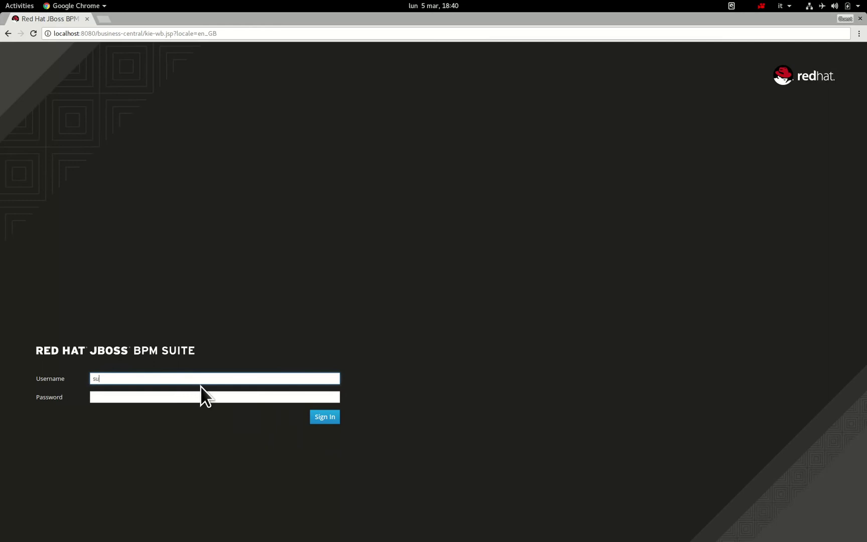
text(pplier2)
key(Tab)
text(••••••)
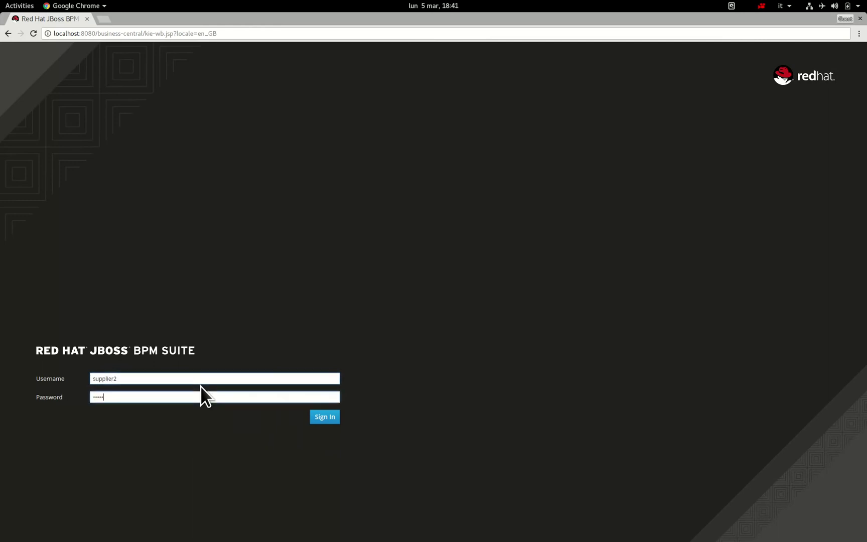
key(Return)
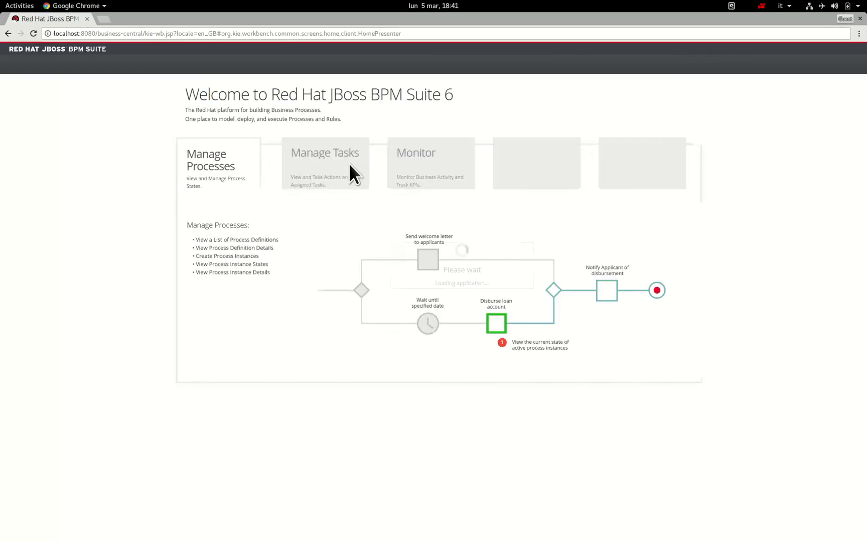
- Start supplier2's Prepare offer task and complete it with an offer price of 1110
click(153, 67)
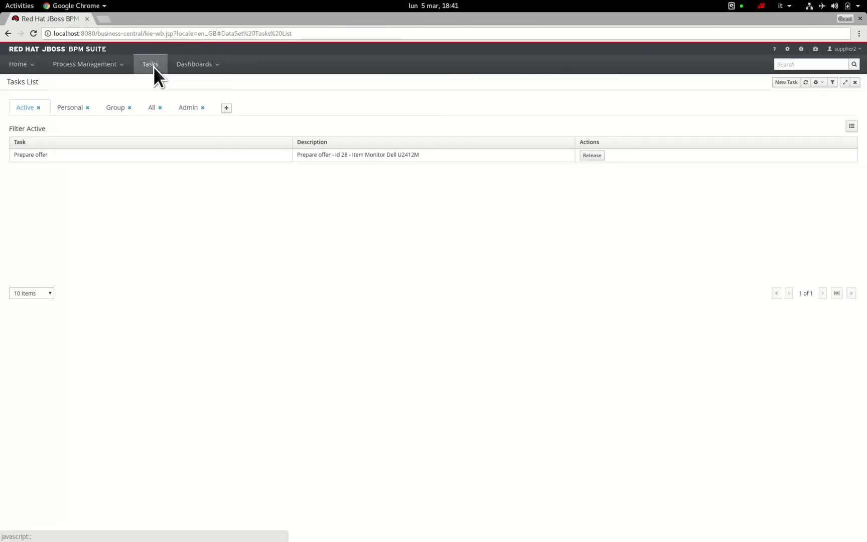
click(551, 159)
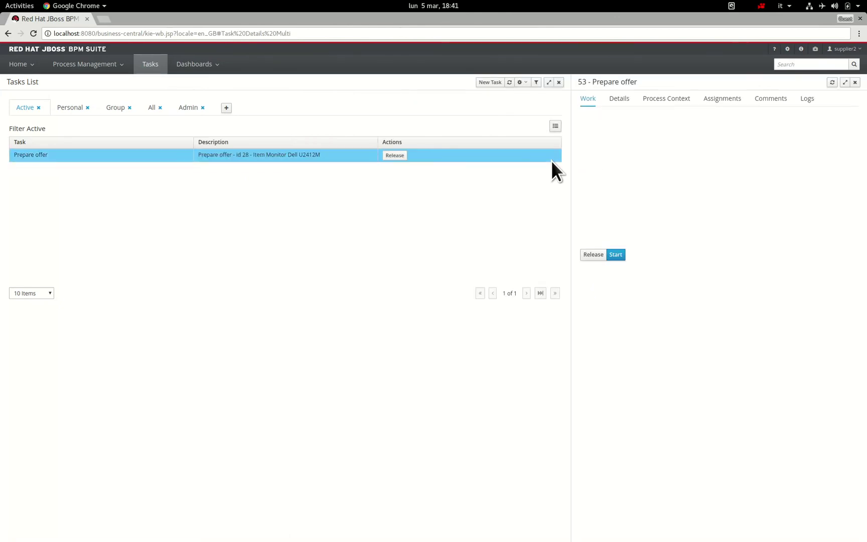
click(624, 256)
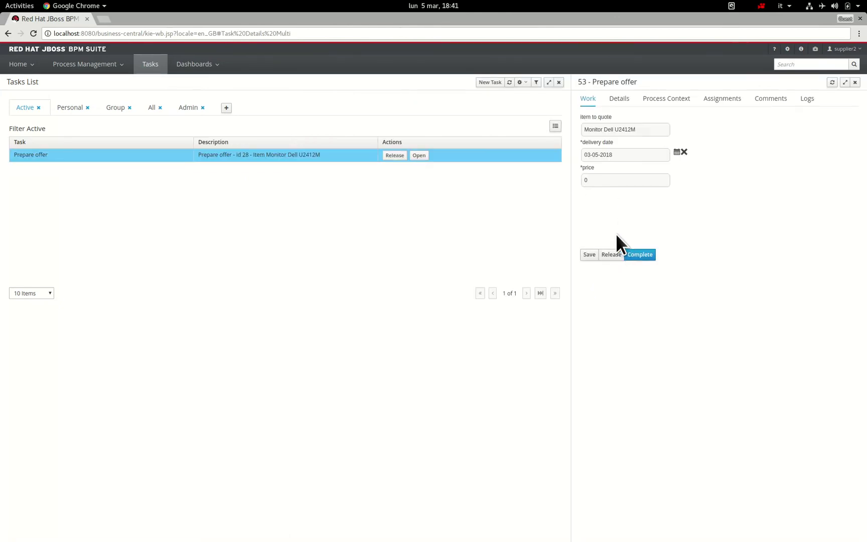
click(601, 184)
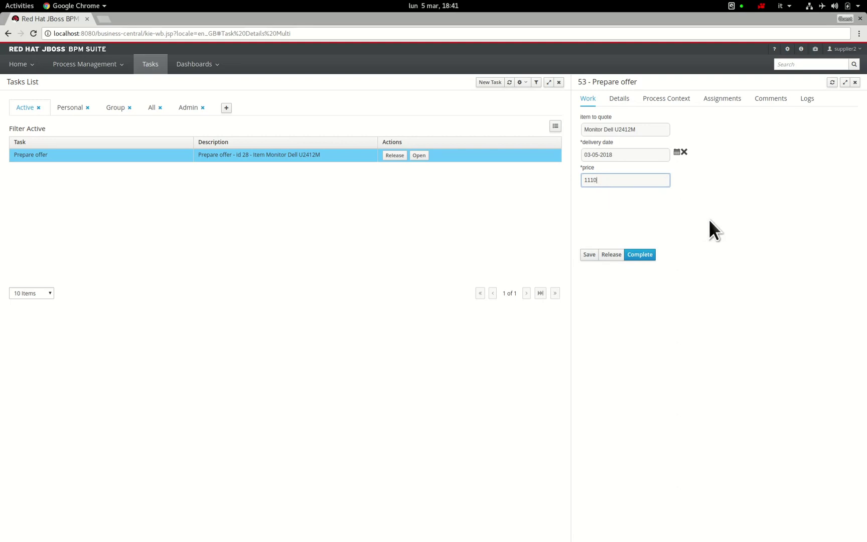
click(650, 261)
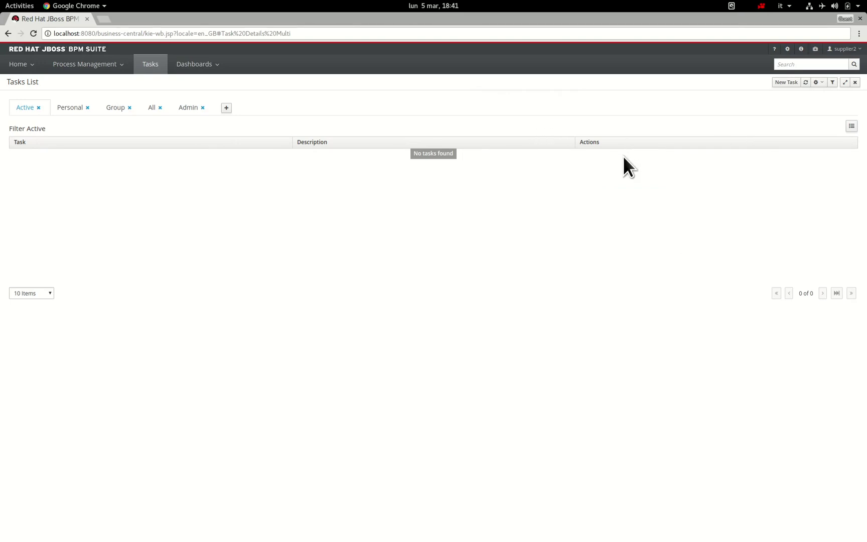
key(alt+grave)
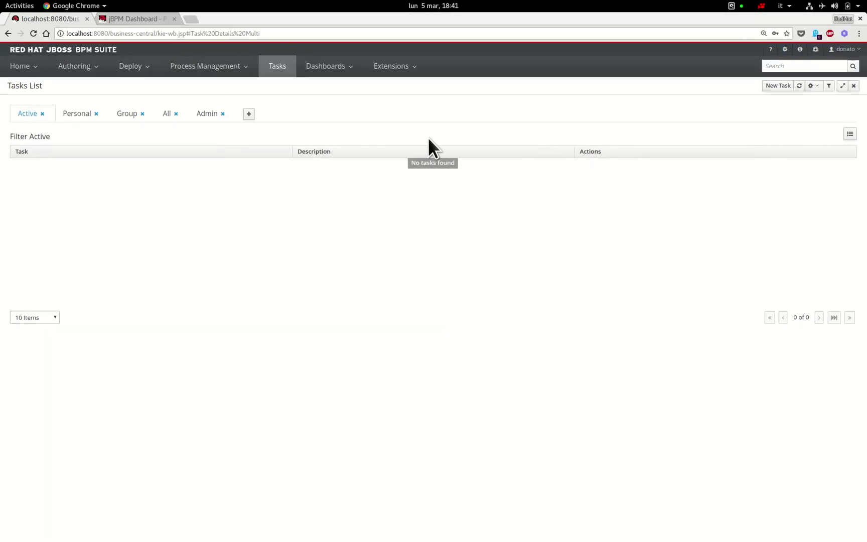
- Refresh the task list, then start and complete Select an offer, choosing the 1110 bid
click(802, 88)
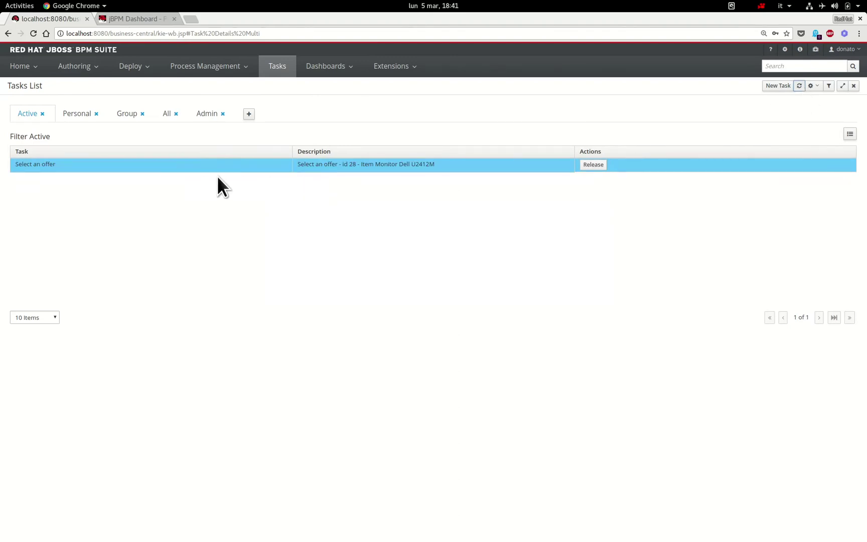
click(544, 170)
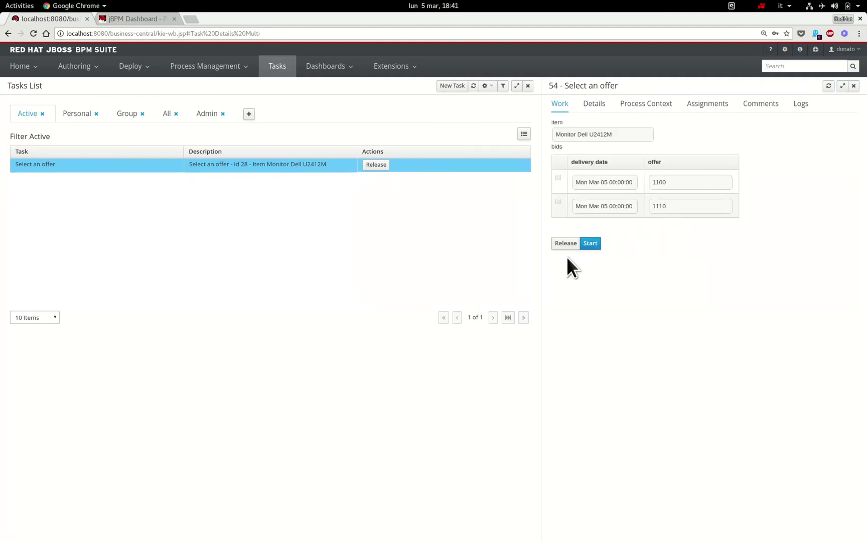
click(598, 248)
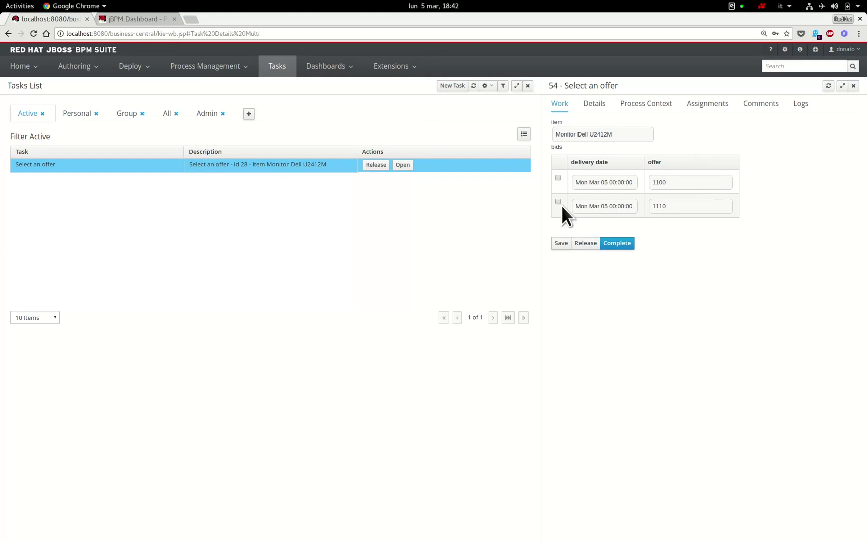
click(627, 250)
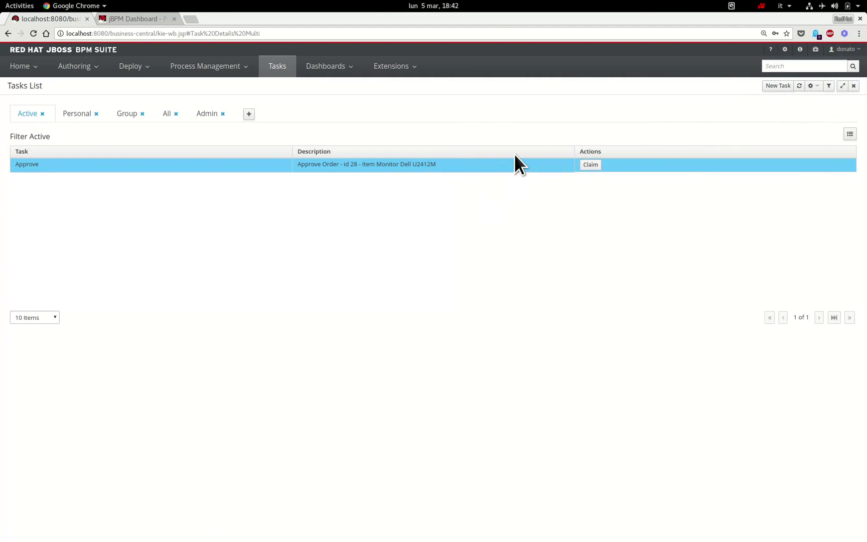
- Claim the Approve task for instance 28, tick approved, and complete it
click(518, 169)
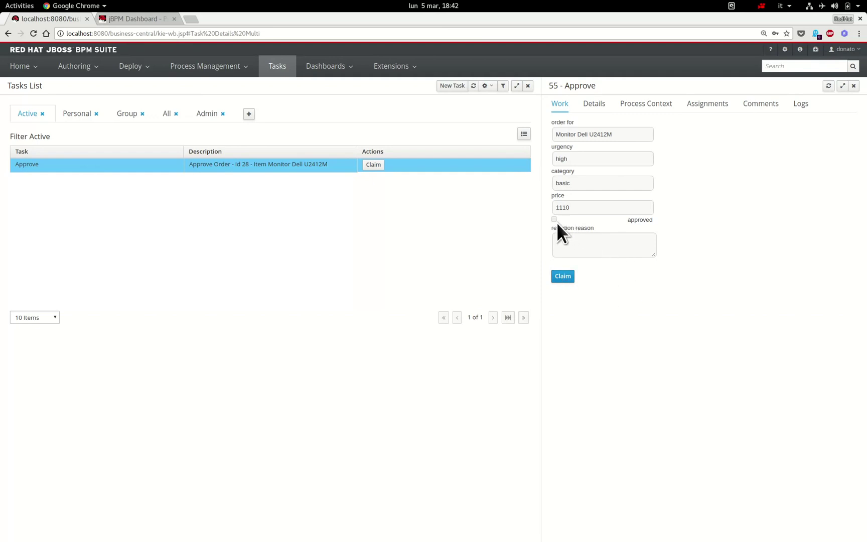
click(565, 276)
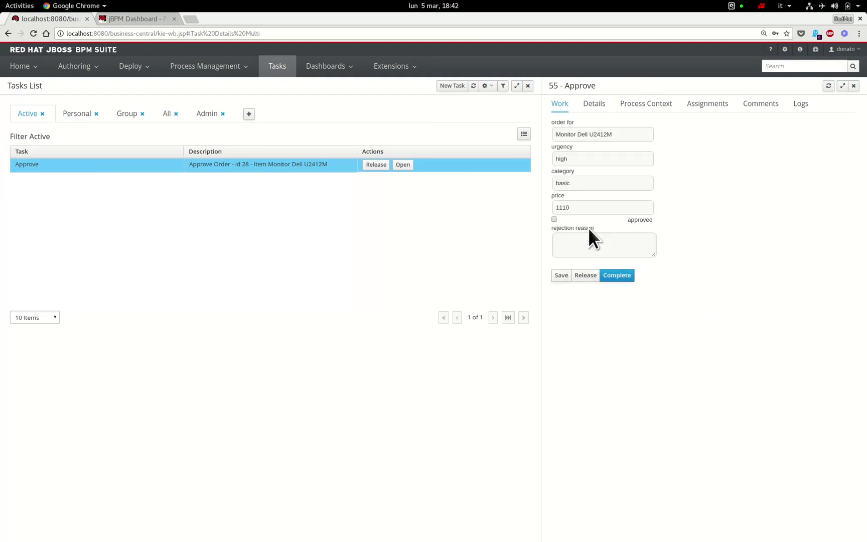
click(555, 221)
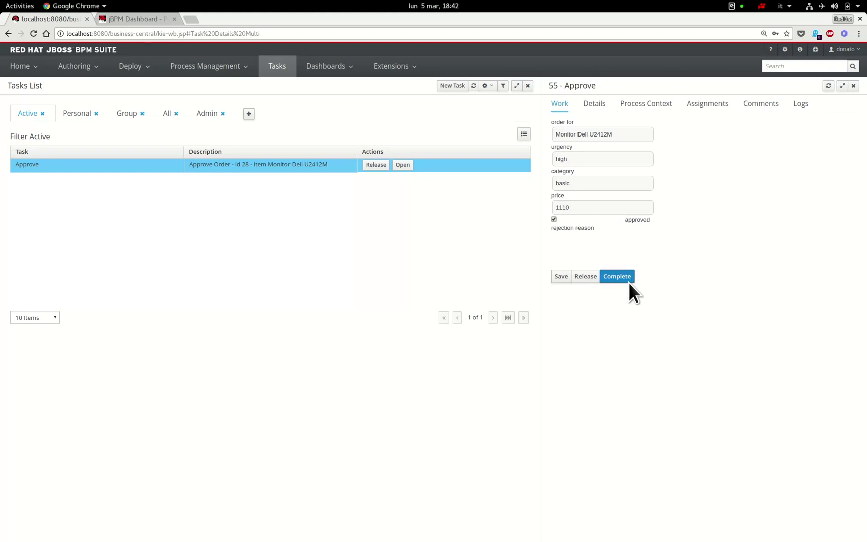
click(627, 281)
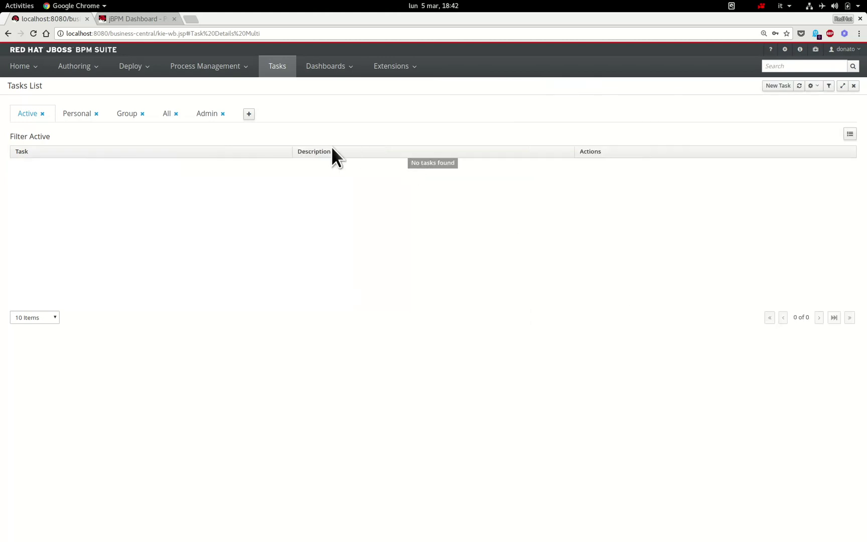
- Open the process instances list and show the details of instance 28
click(216, 70)
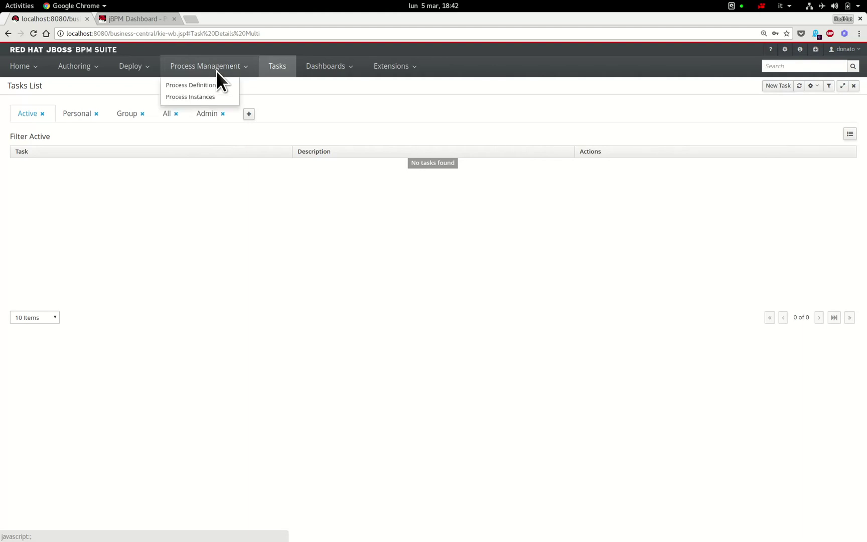
click(216, 99)
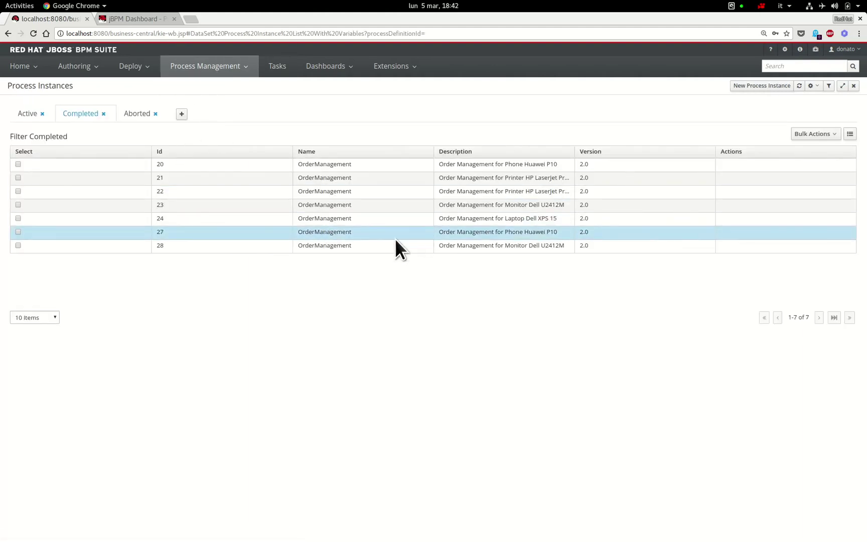
click(390, 246)
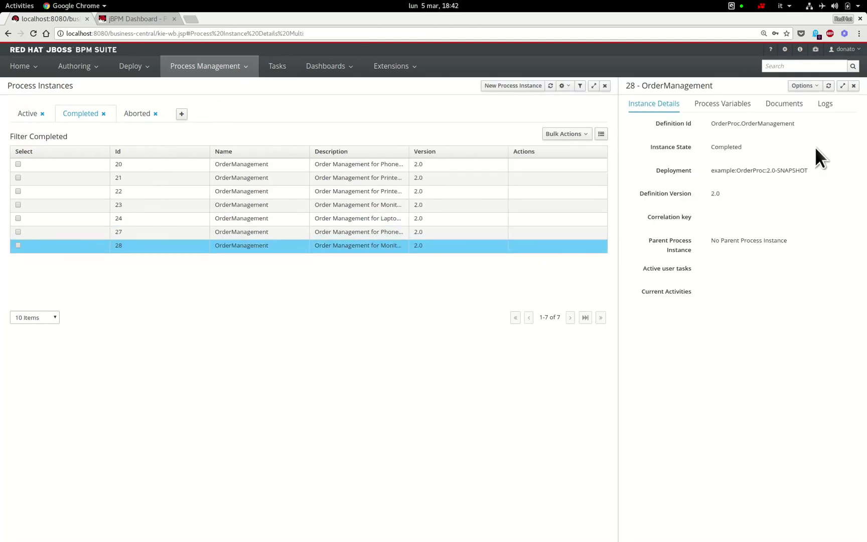
- Inspect instance 28's process model diagram, scrolling around it, then close it
click(812, 89)
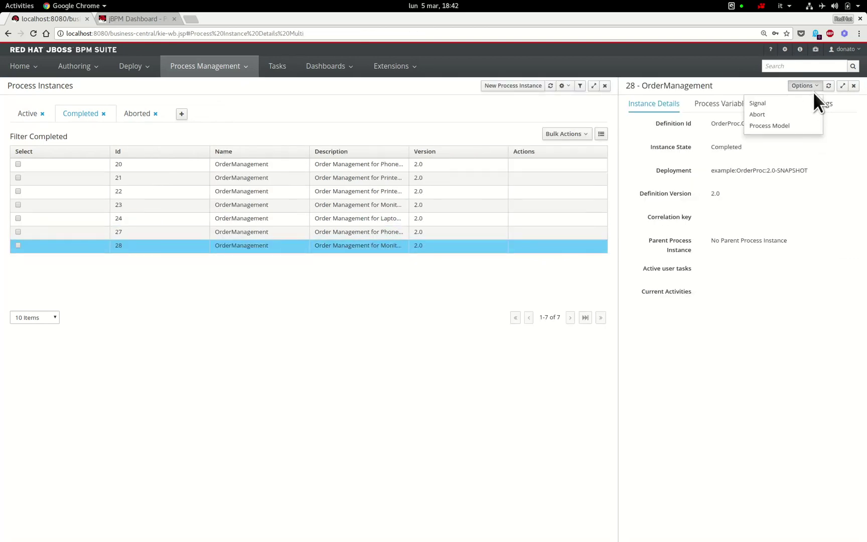
click(811, 132)
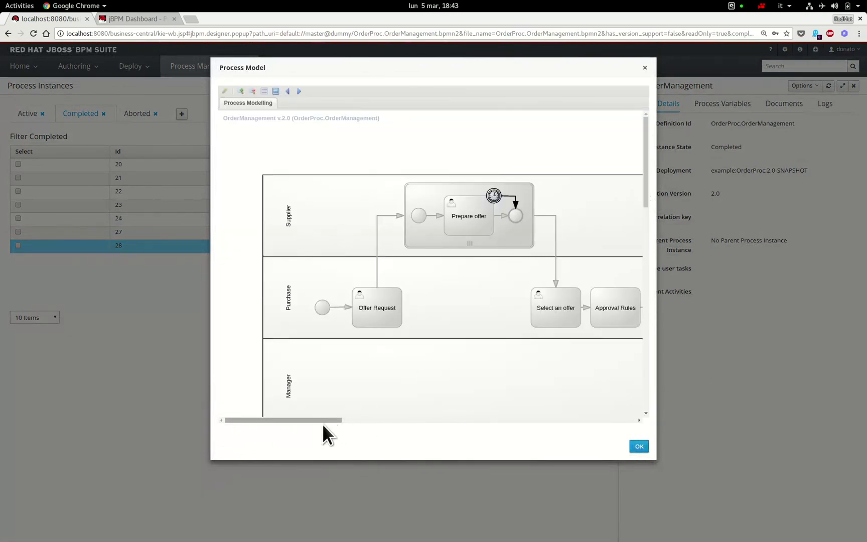
drag(323, 421, 367, 422)
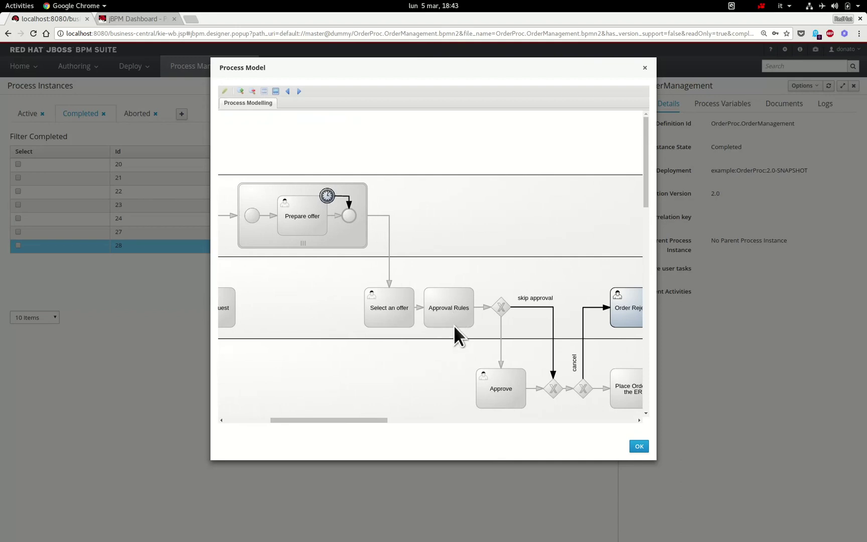
drag(650, 200, 651, 220)
drag(366, 422, 390, 425)
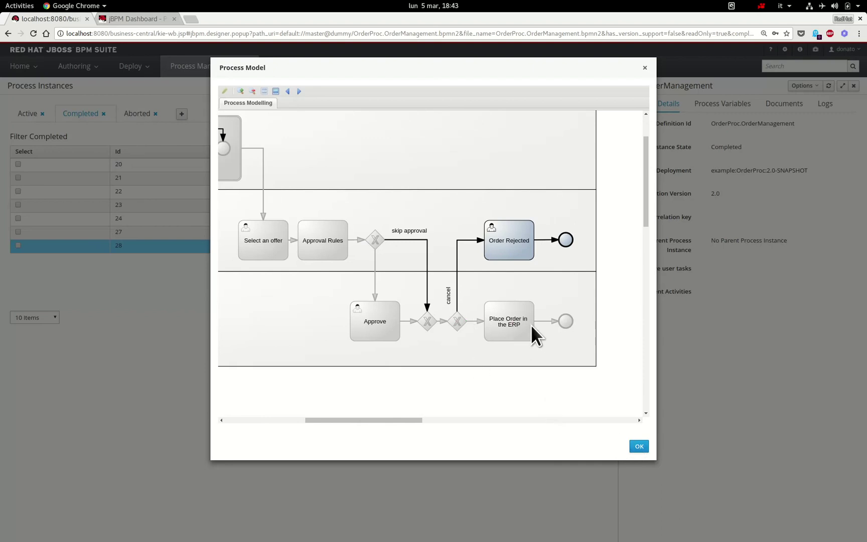
click(639, 446)
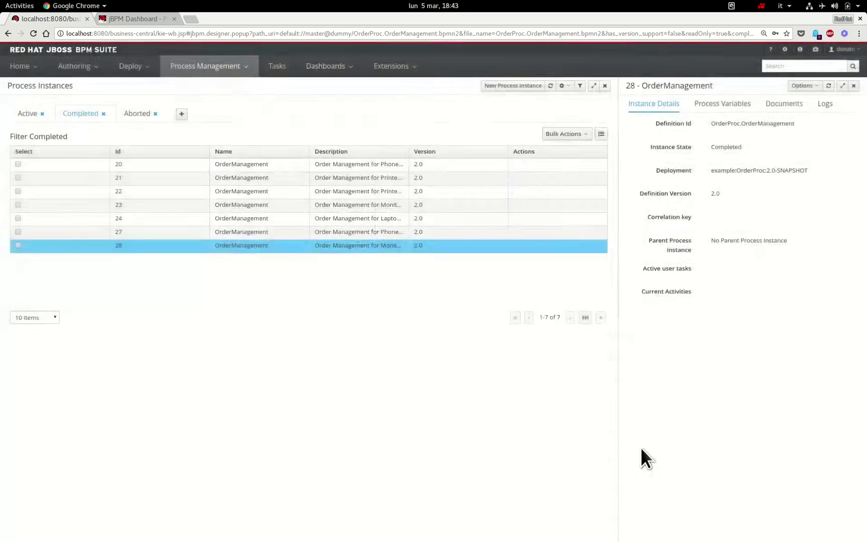
- From Process Definitions, start OrderManagement ordering a Laptop Dell XPS 15 at Low urgency
click(239, 70)
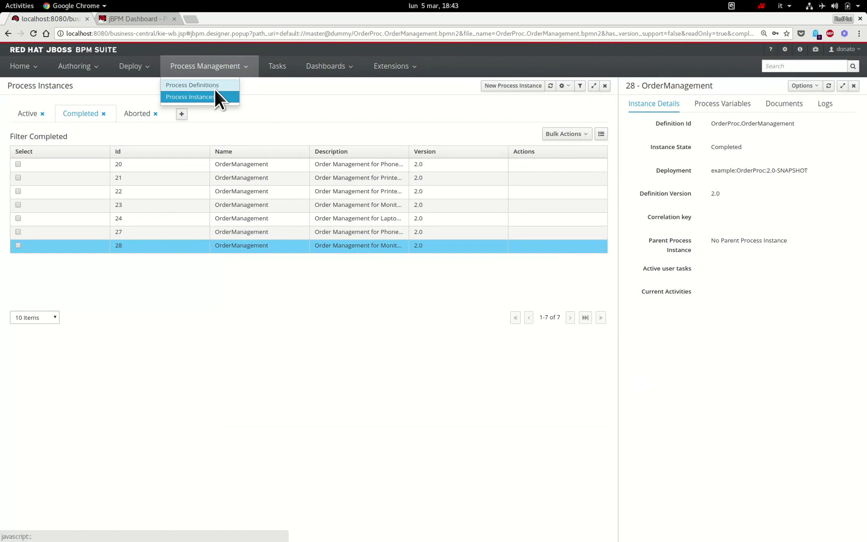
click(215, 88)
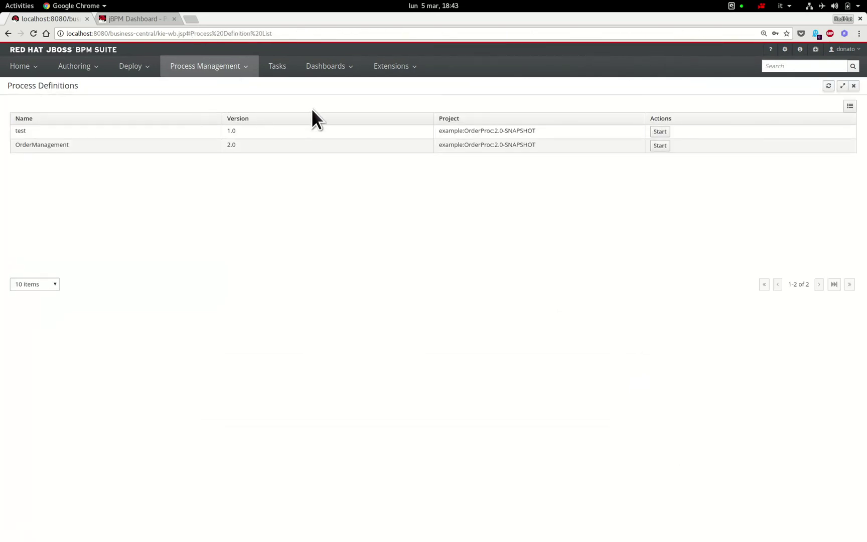
click(663, 149)
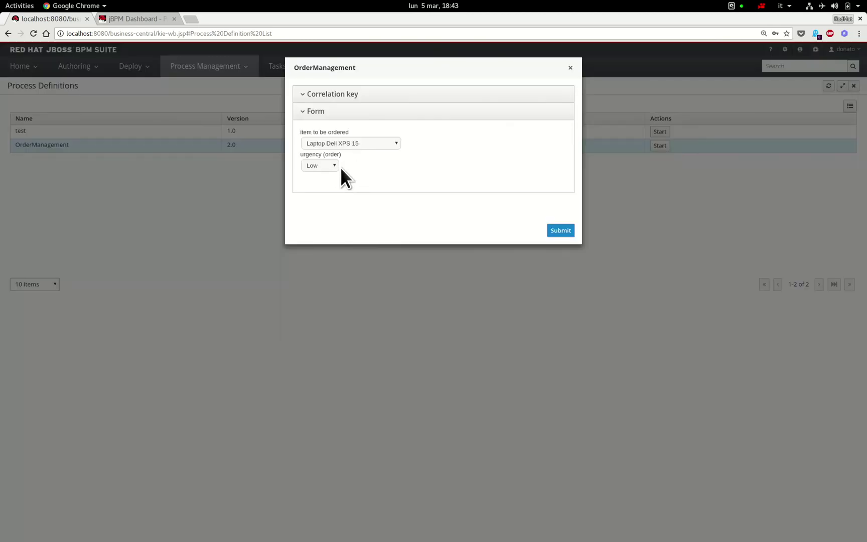
click(570, 234)
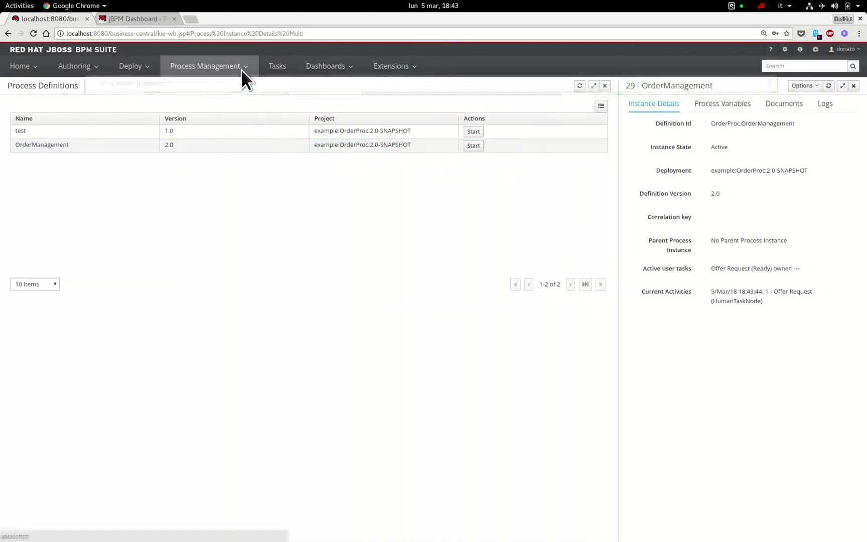
click(280, 70)
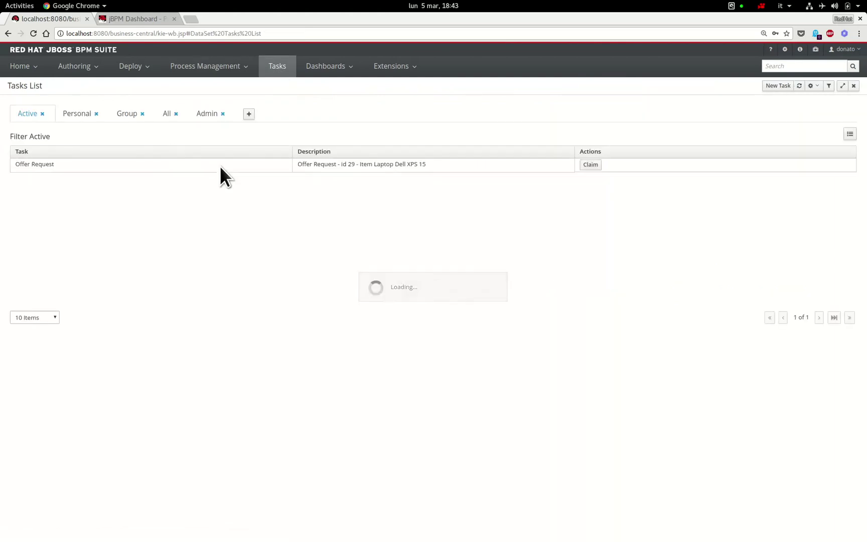
- Claim instance 29's Offer Request task, engage supplier1 and supplier3, and complete it
click(597, 169)
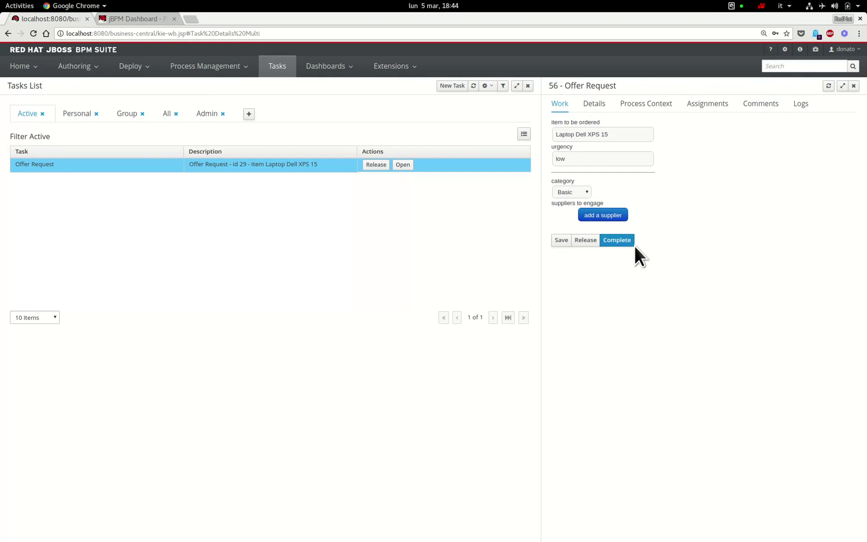
click(621, 217)
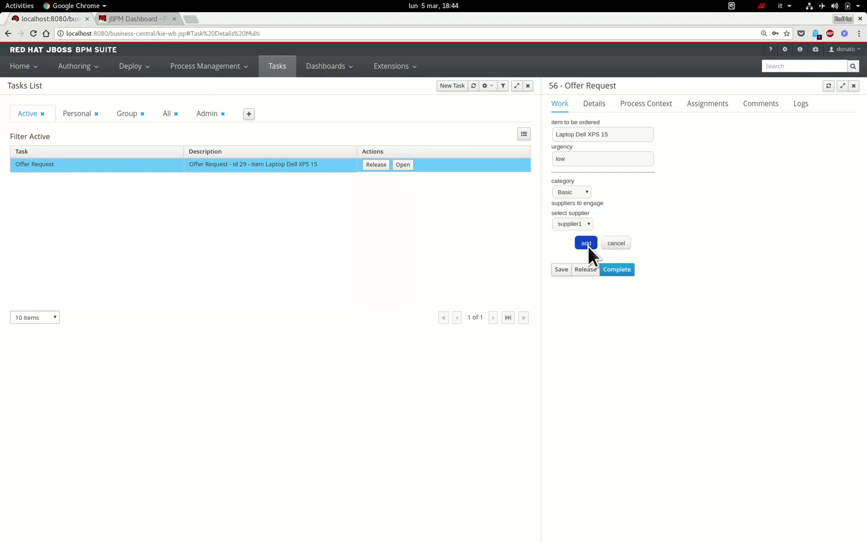
click(587, 245)
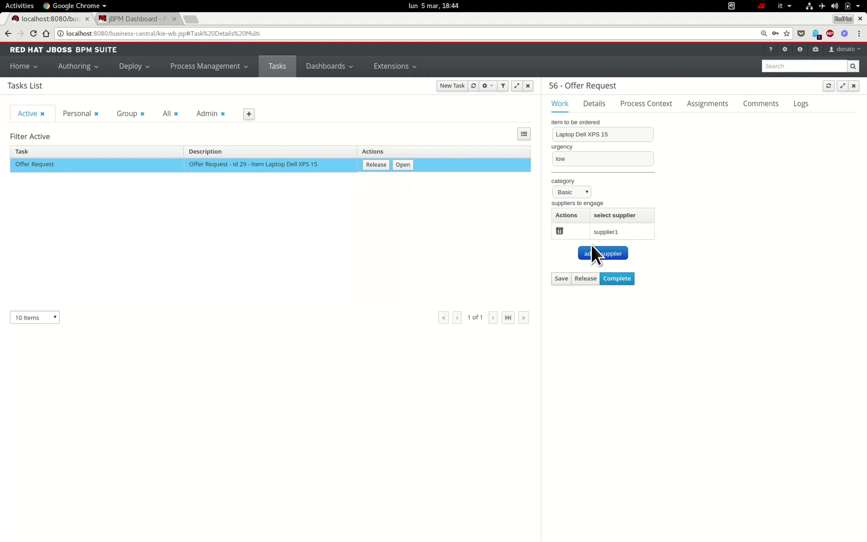
click(616, 258)
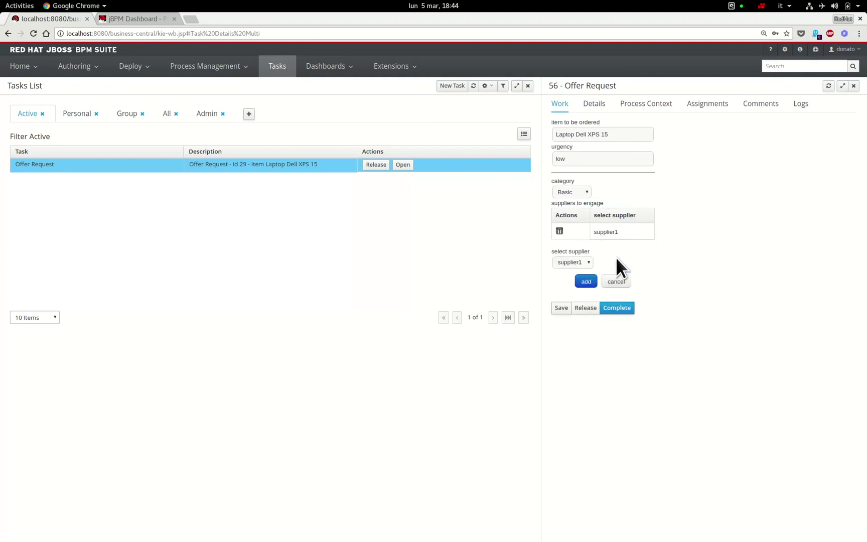
click(587, 267)
click(584, 288)
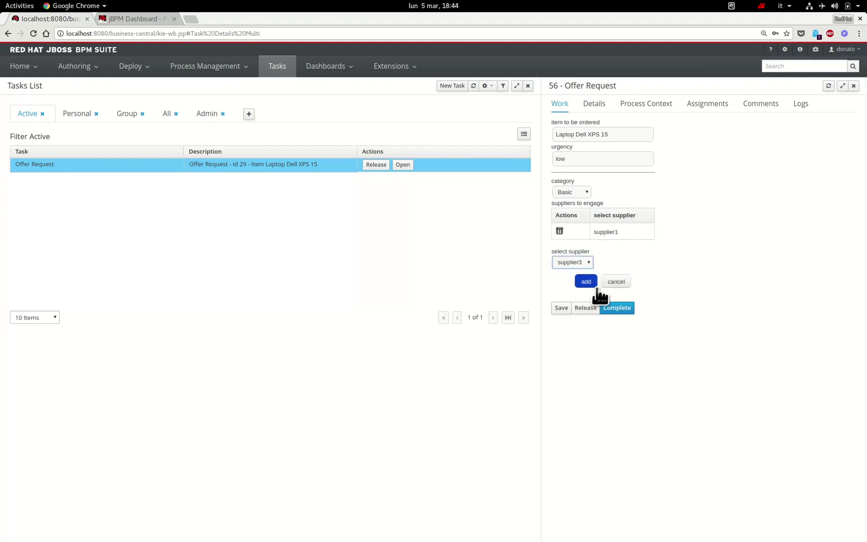
click(593, 283)
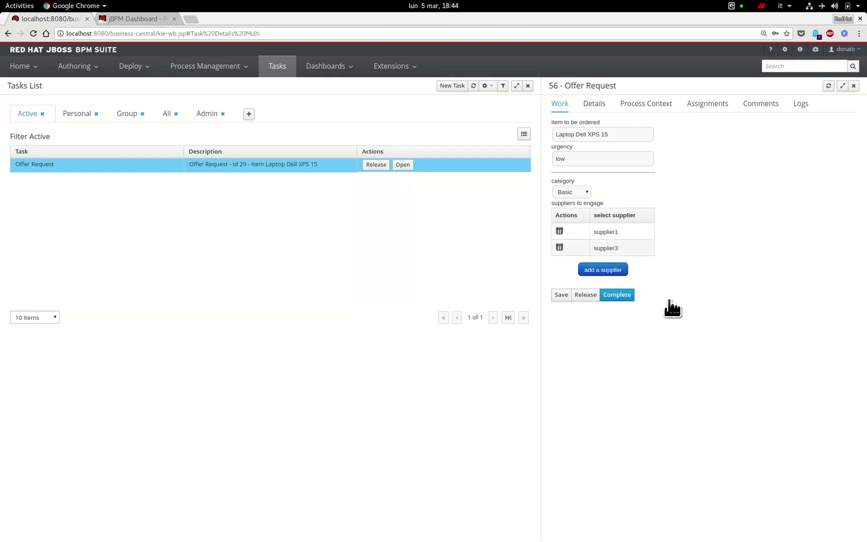
click(636, 301)
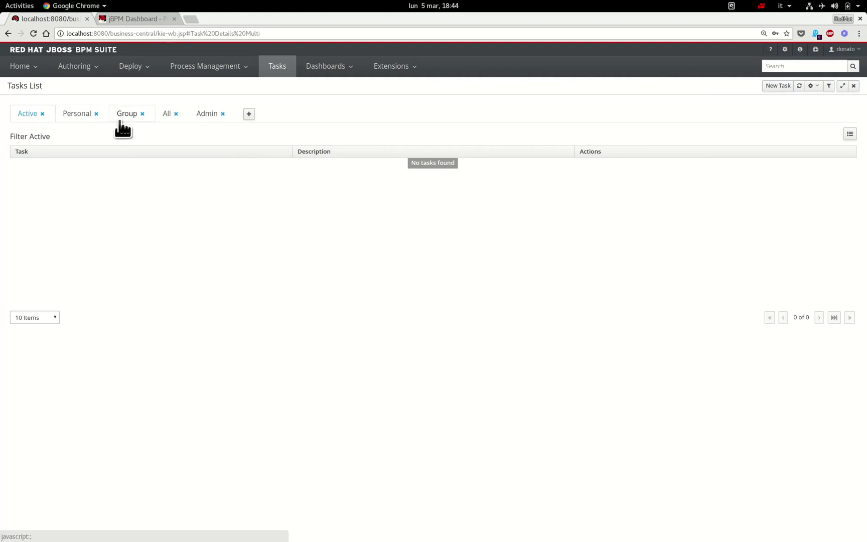
- View the process diagram of completed instance 28, then close it
click(222, 75)
click(225, 98)
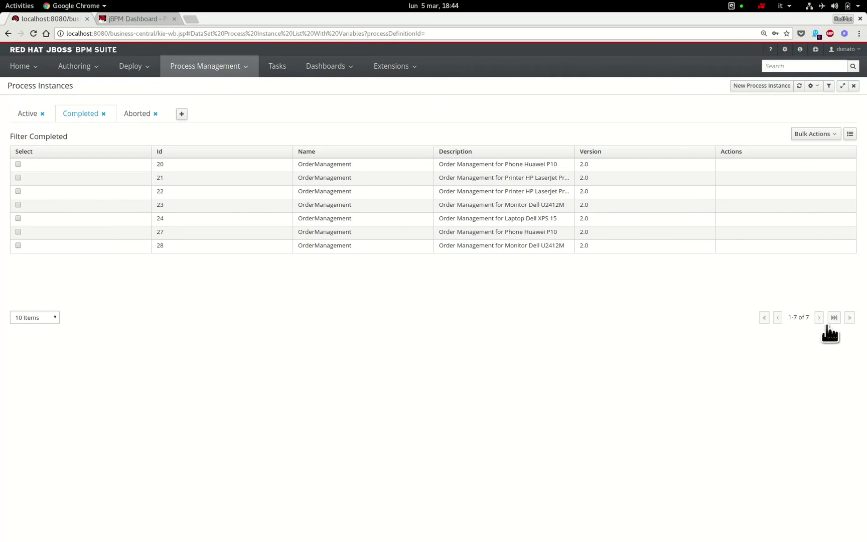
click(434, 250)
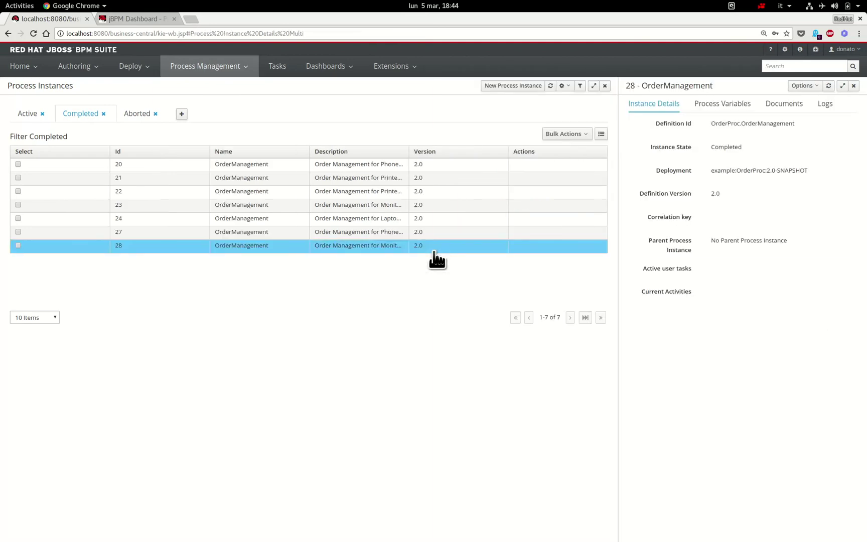
click(812, 86)
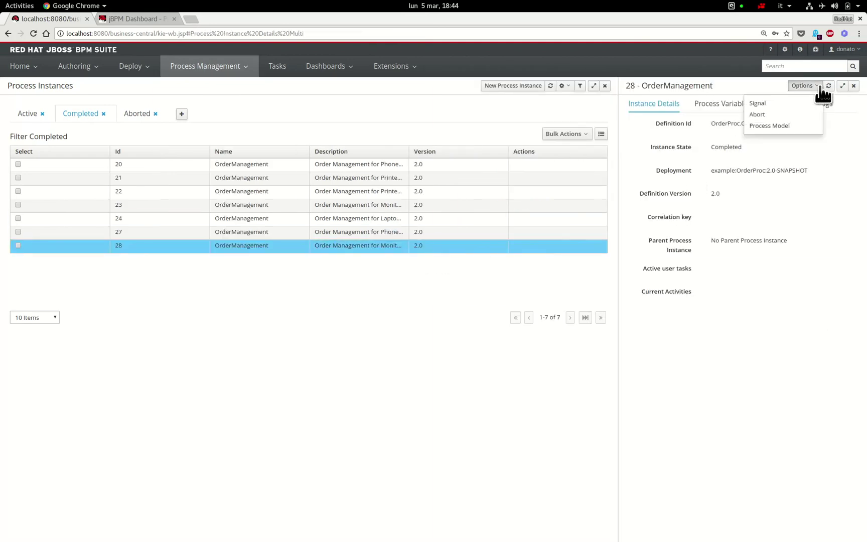
click(814, 126)
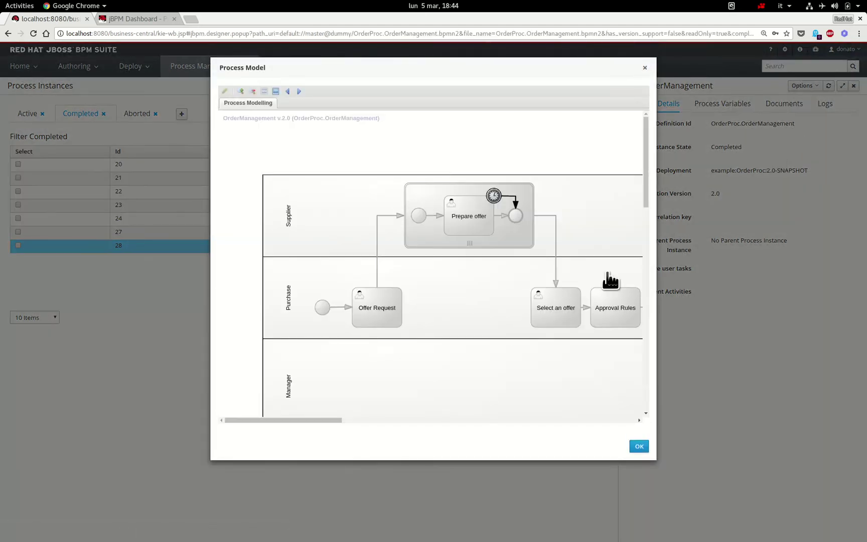
click(645, 68)
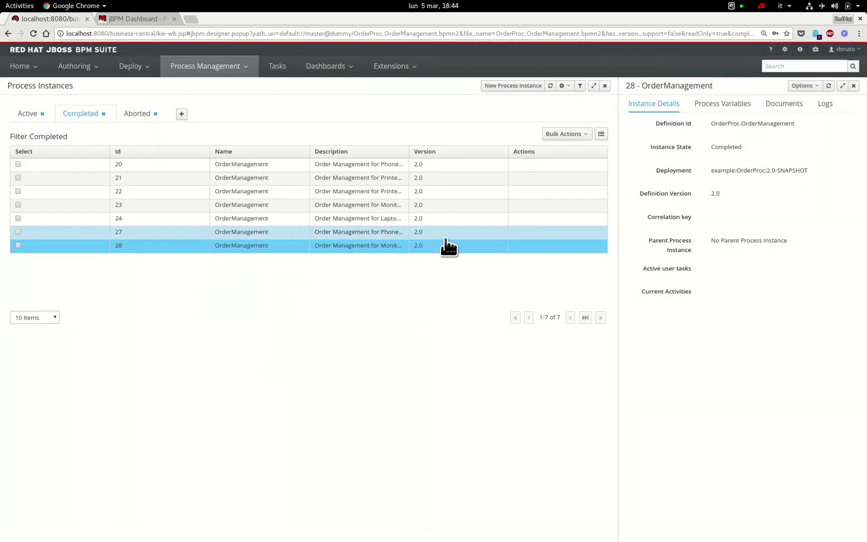
- Review active instance 29's process diagram, then switch to the other supplier's browser window
click(30, 119)
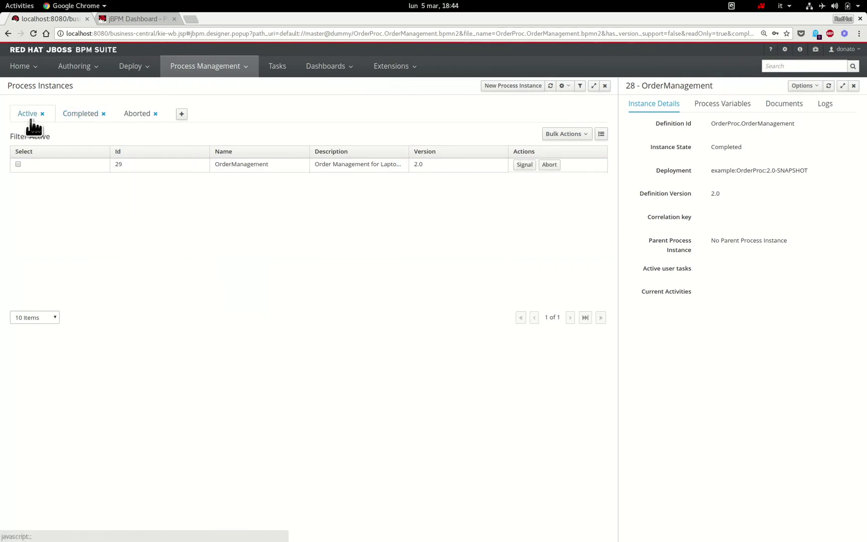
click(153, 170)
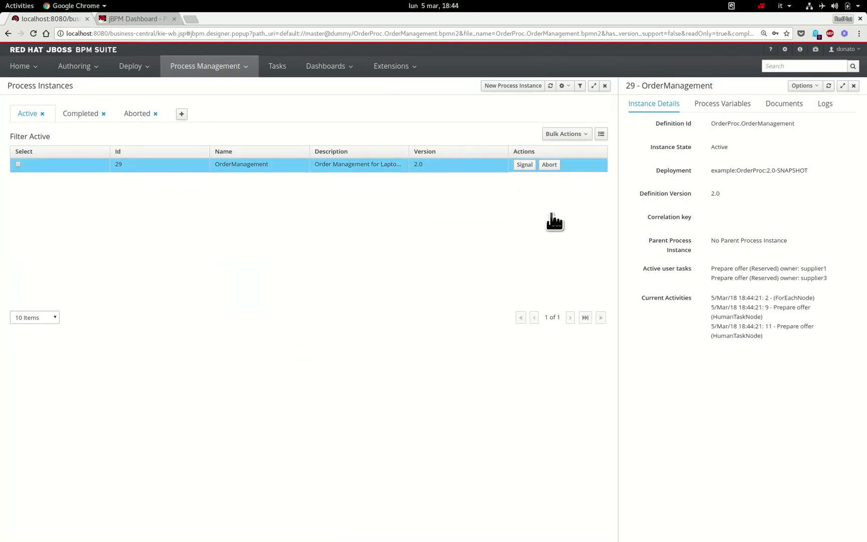
click(814, 88)
click(815, 136)
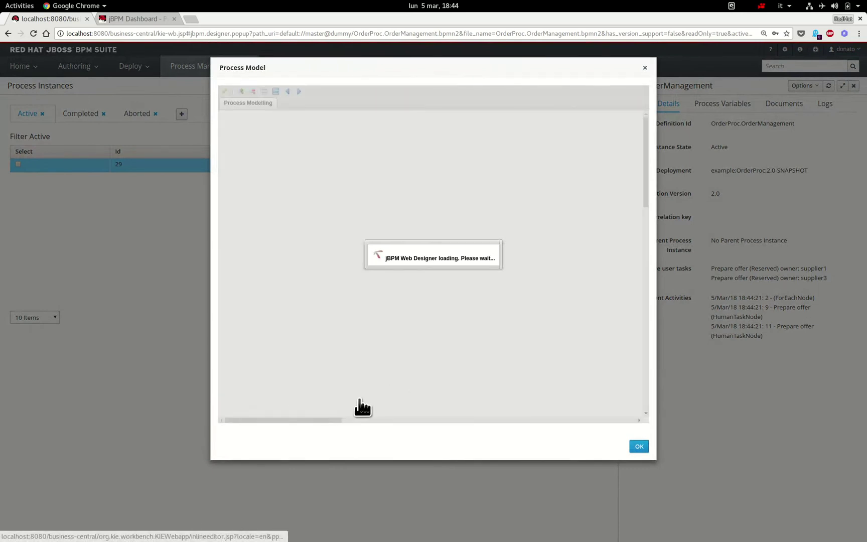
drag(333, 430, 365, 432)
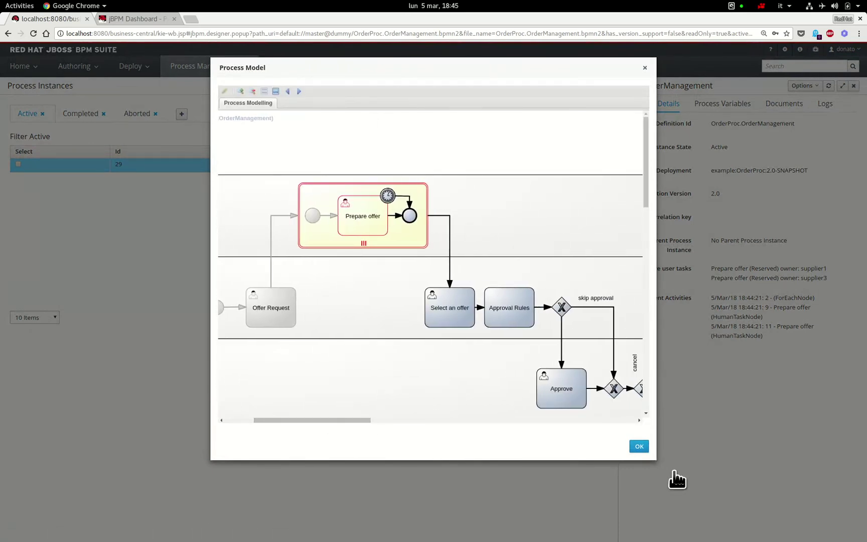
click(639, 446)
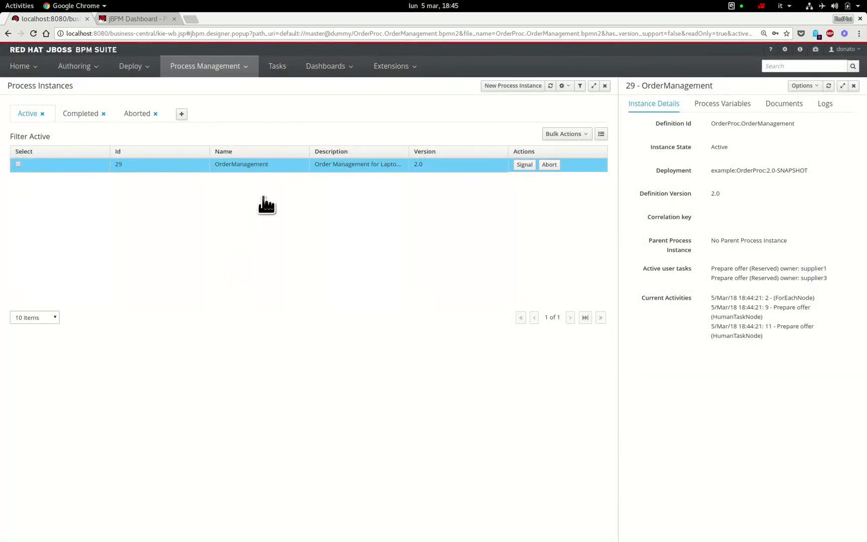
key(alt+grave)
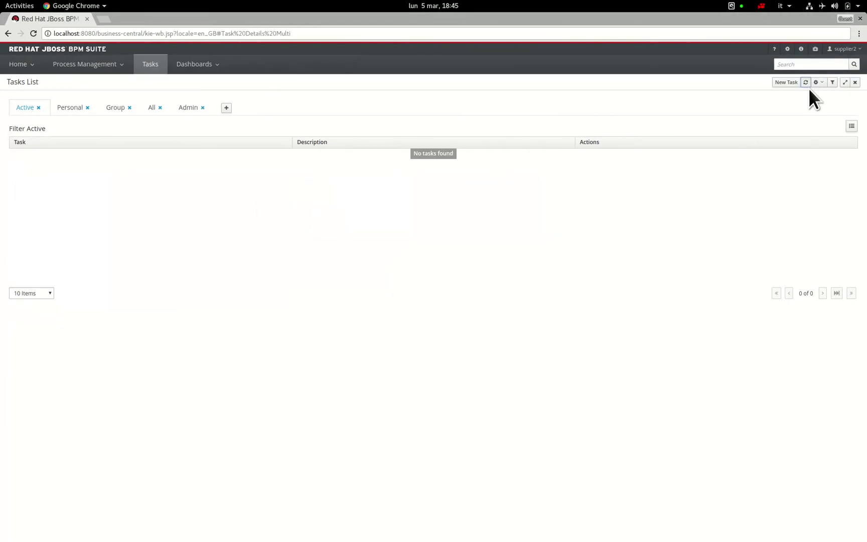
- Log out and sign back in as supplier3 with its password
click(854, 50)
click(838, 86)
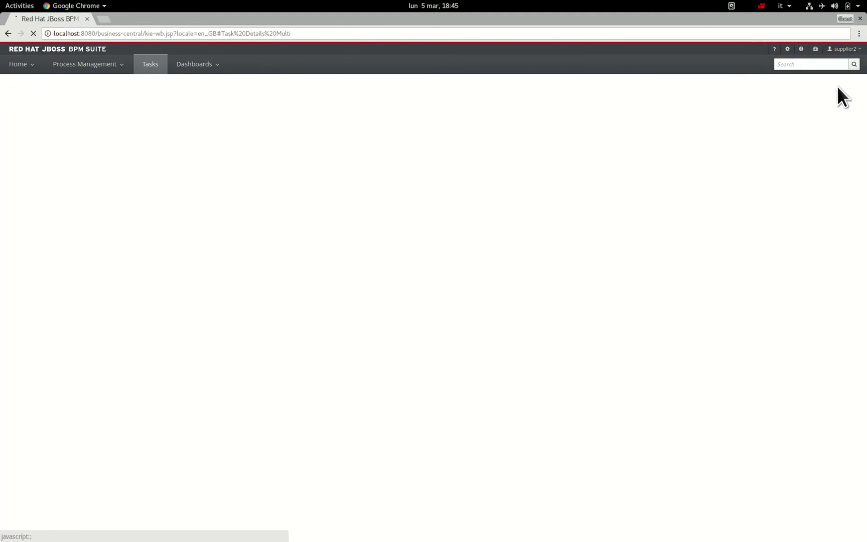
click(323, 422)
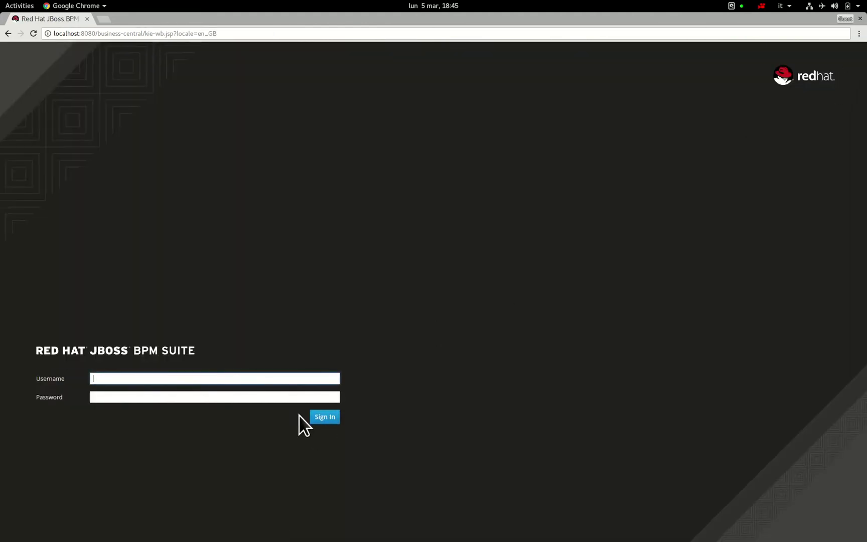
text(supplier3)
click(230, 398)
text(redhat)
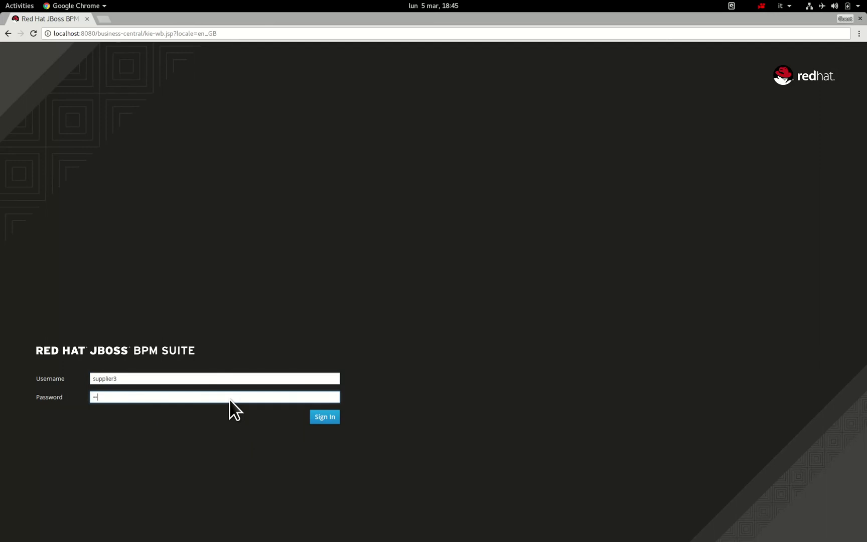
text(1!)
click(325, 416)
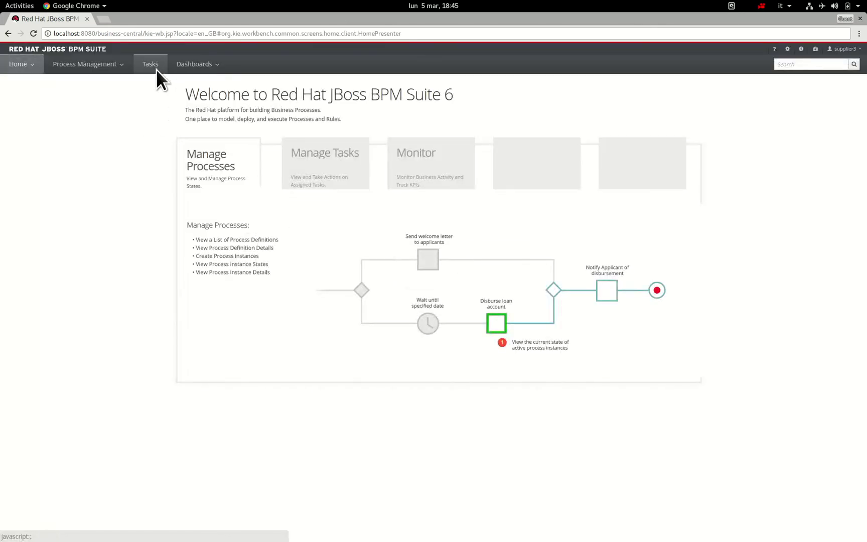
- Complete instance 29's Prepare offer task with price 1300 and delivery date 03-07-2018
click(156, 70)
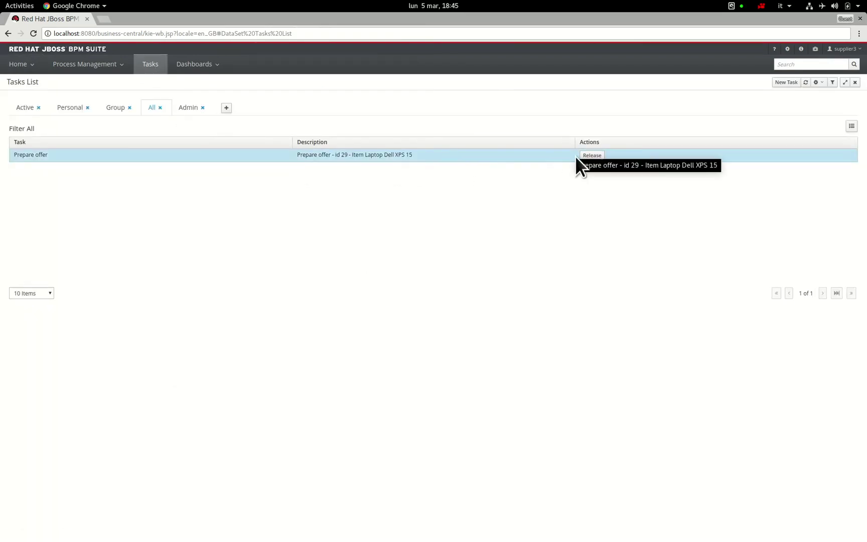
click(642, 158)
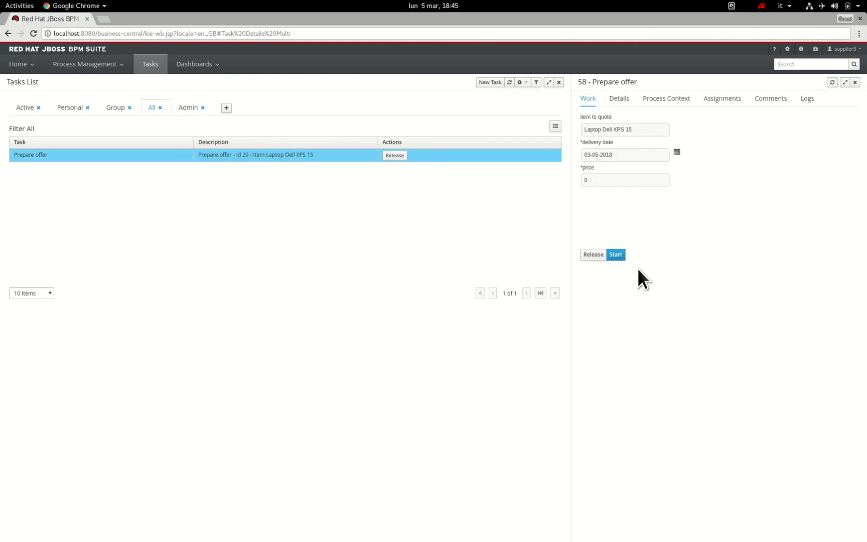
click(620, 257)
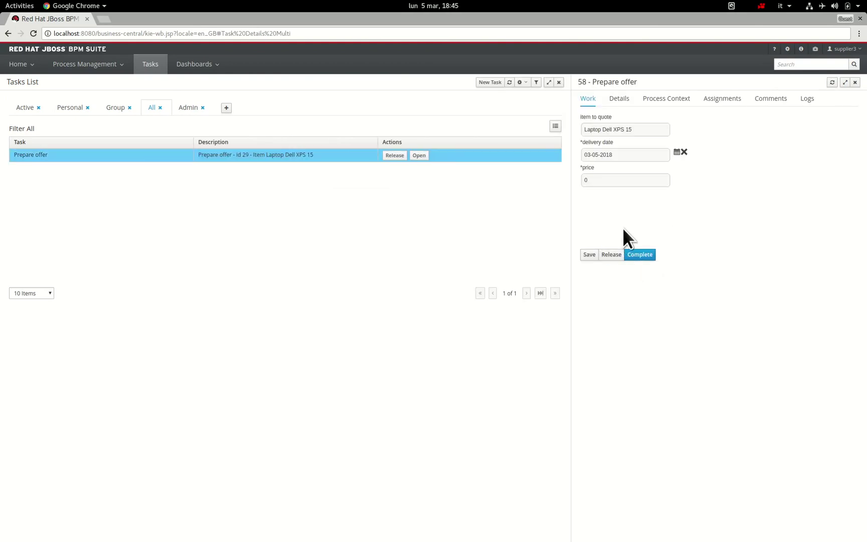
click(605, 181)
click(651, 259)
click(680, 155)
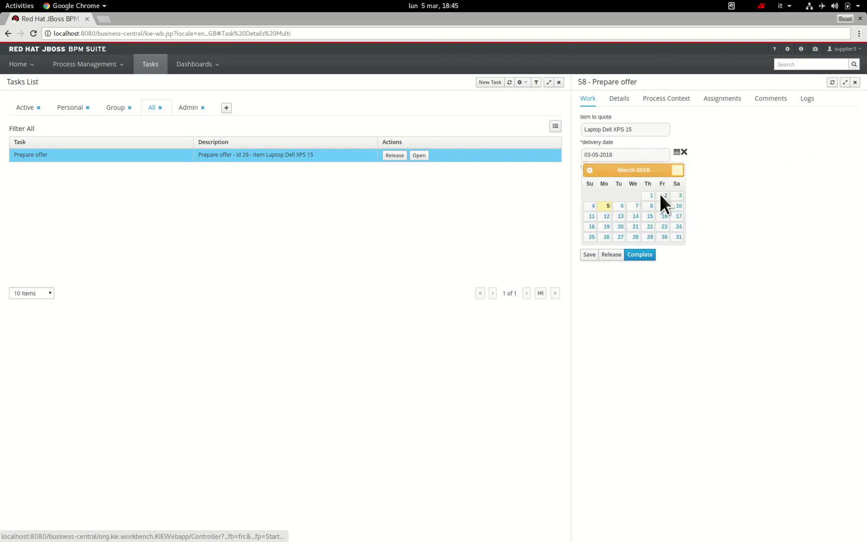
click(641, 211)
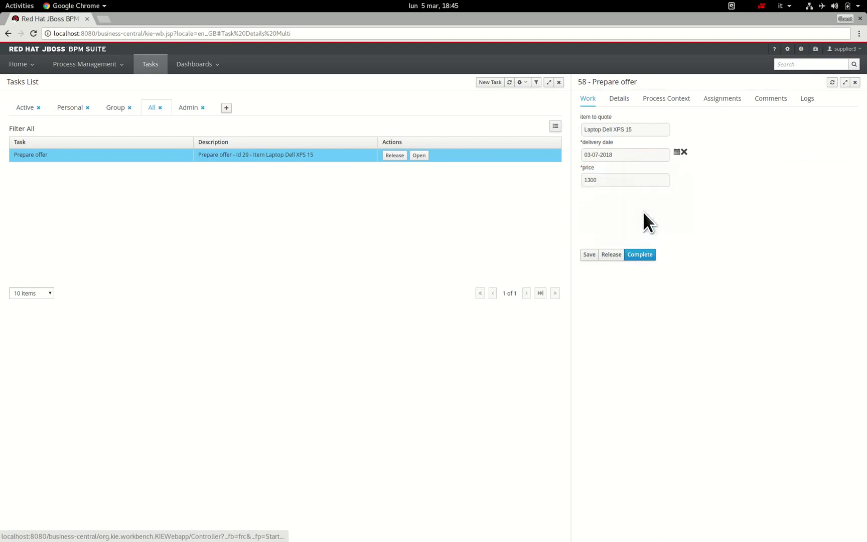
click(646, 258)
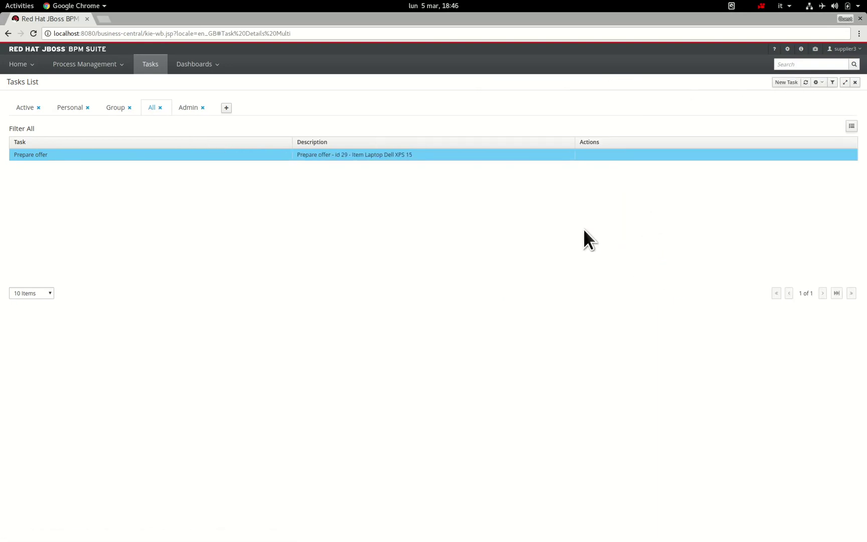
click(29, 110)
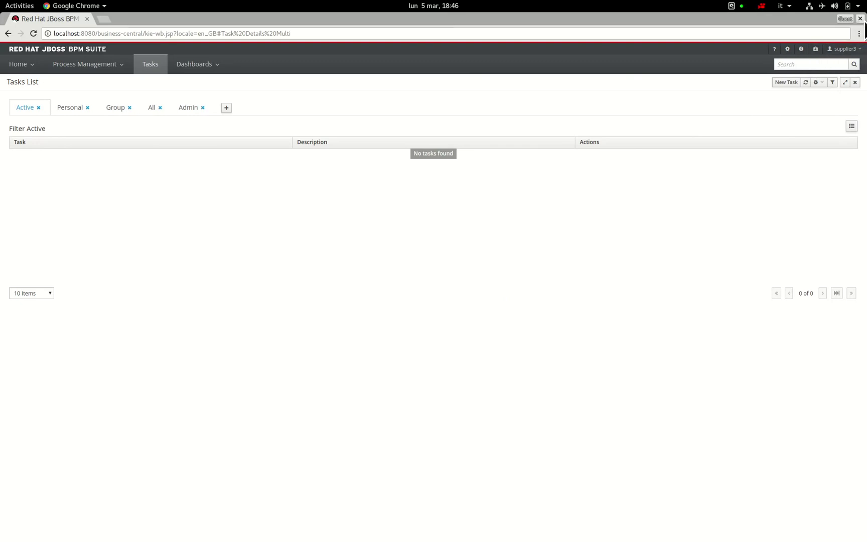
- Close the supplier's window and view instance 29's diagram, where Prepare offer is still active
click(860, 18)
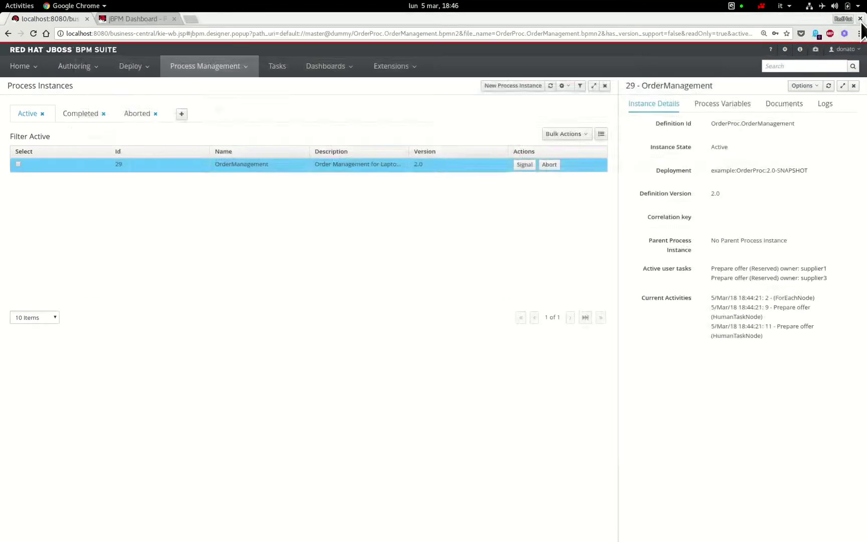
click(217, 70)
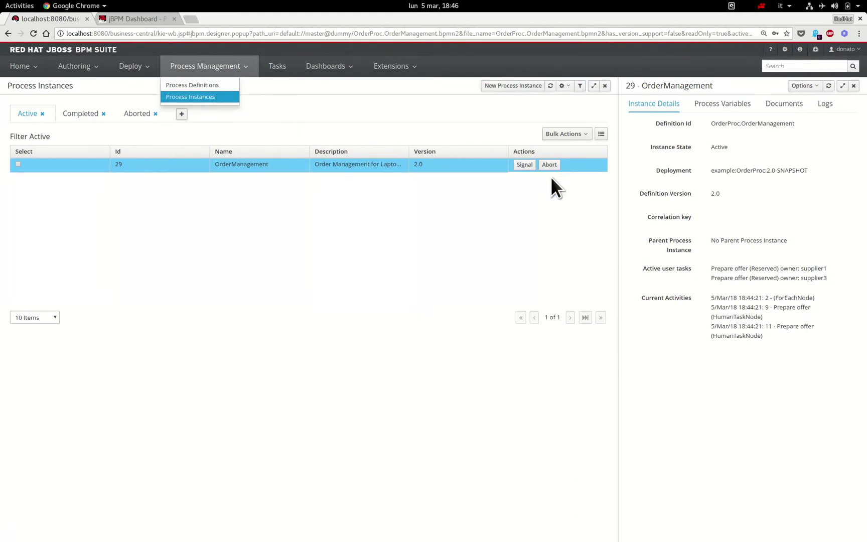
click(809, 86)
click(787, 134)
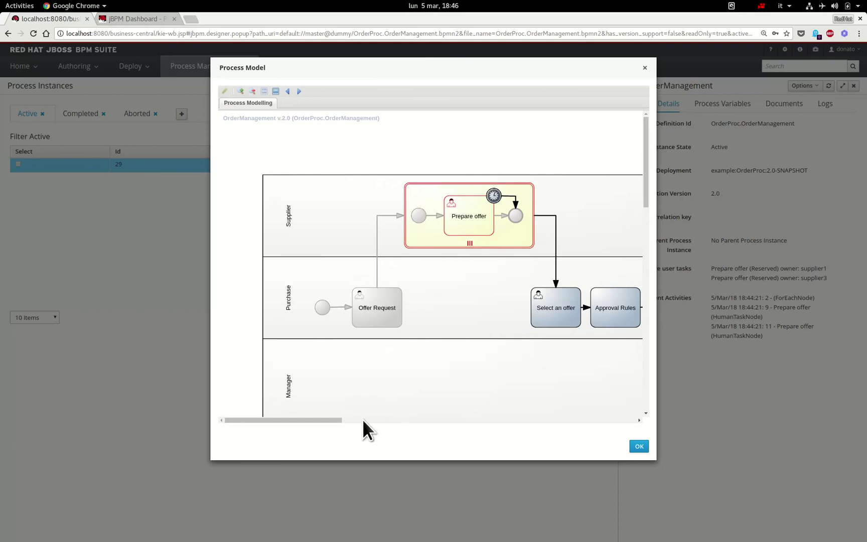
drag(334, 423, 353, 423)
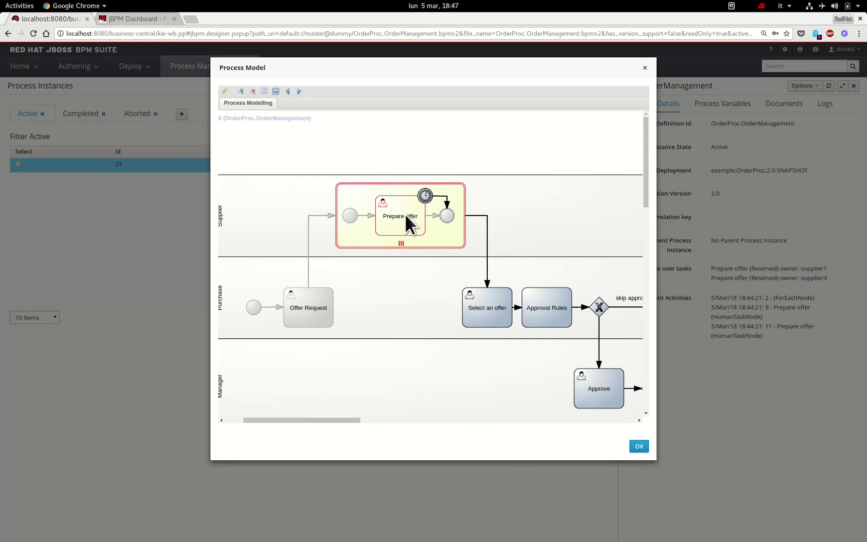
- Close the diagram, briefly view Business Dashboards, then show the Process & Task Dashboard
click(640, 446)
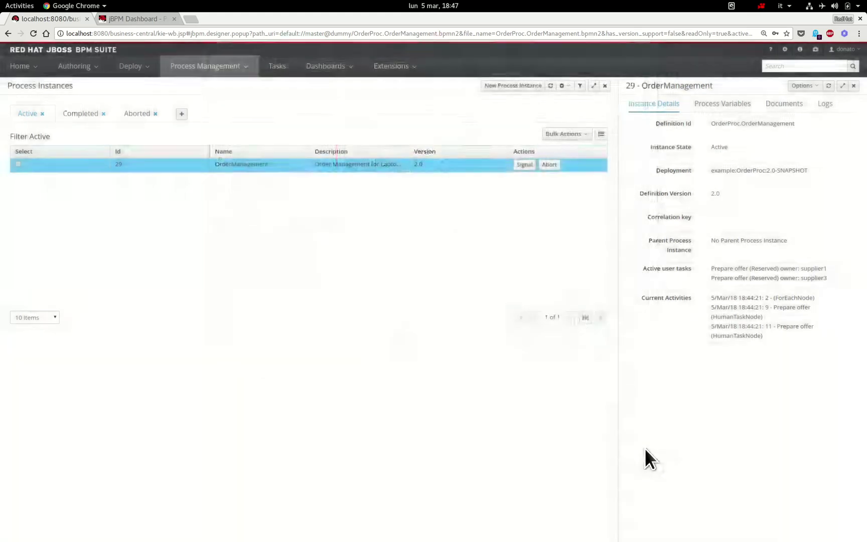
click(330, 69)
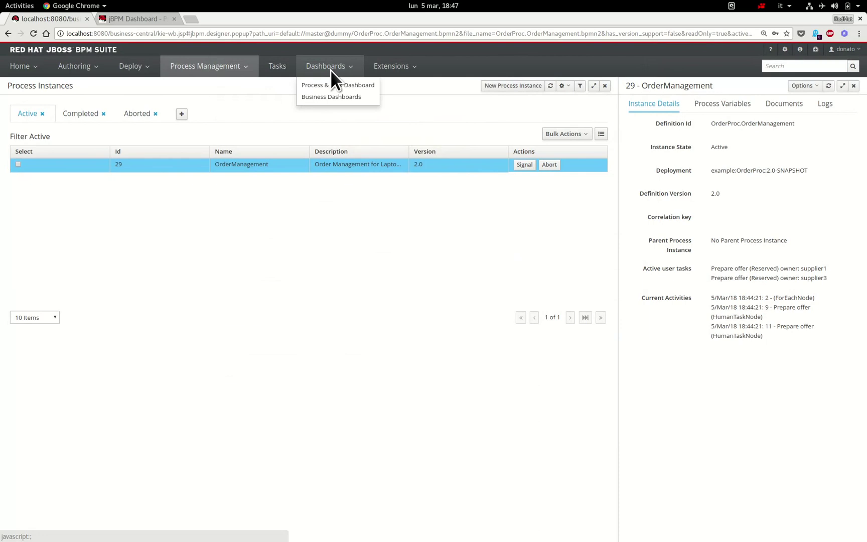
click(360, 100)
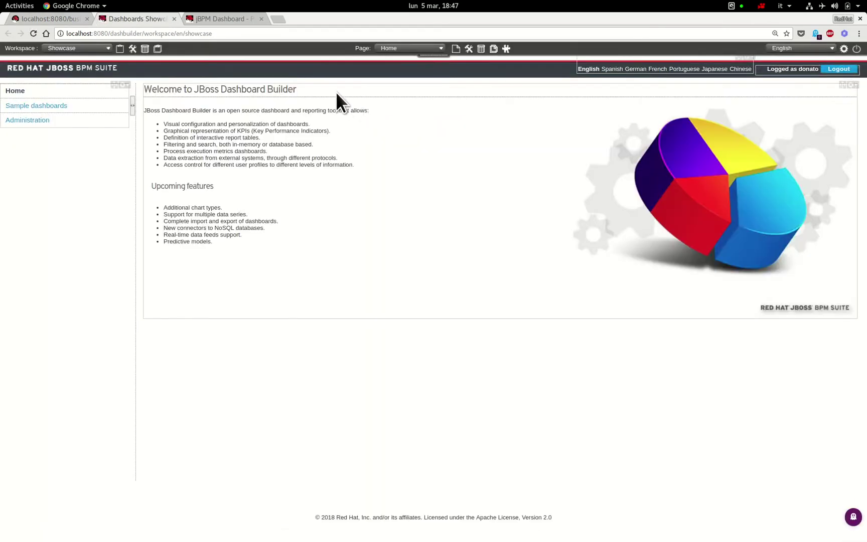
click(174, 19)
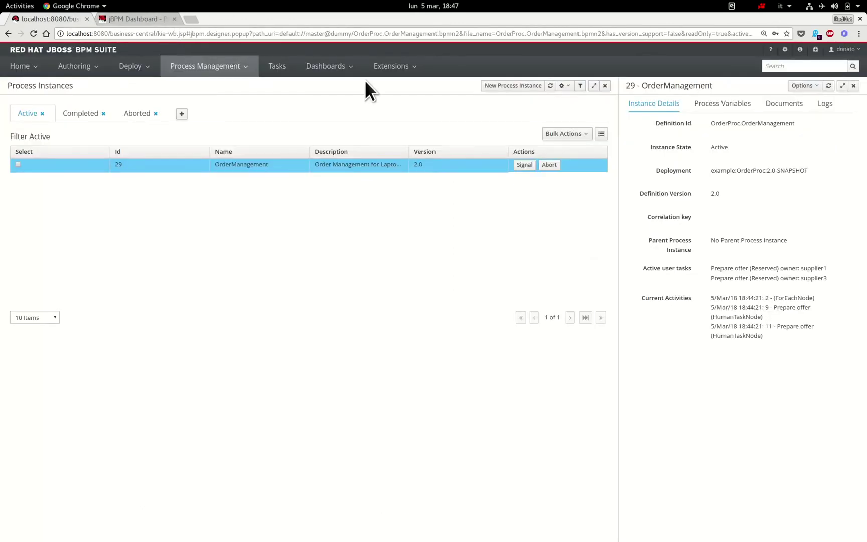
click(328, 65)
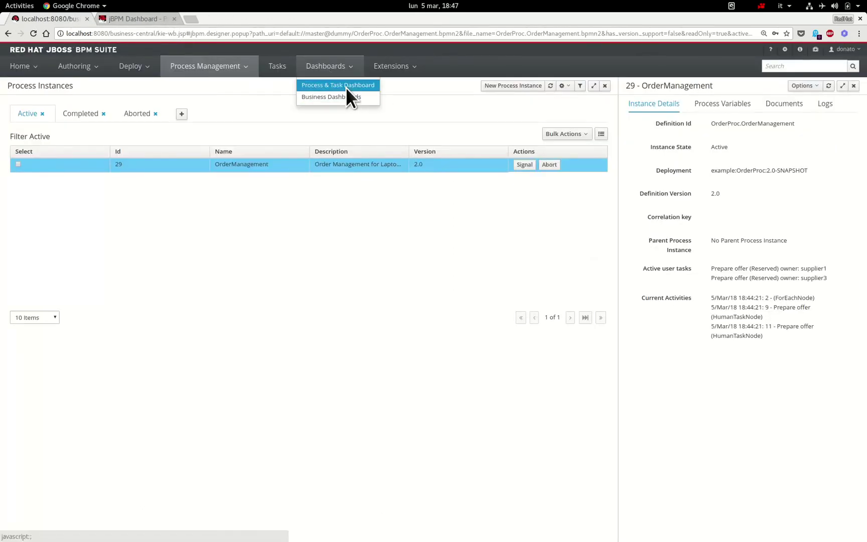
click(347, 87)
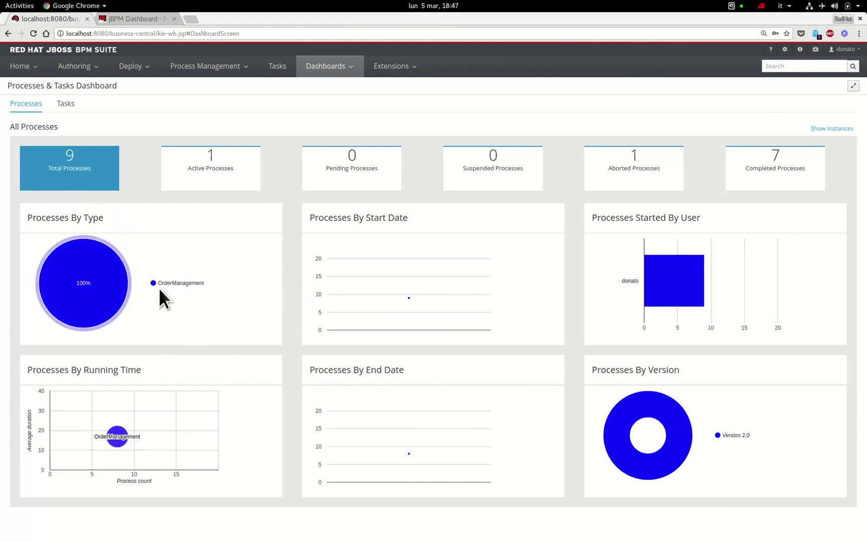
- Filter the dashboard by active, aborted and completed processes in turn
mouse_move(110, 285)
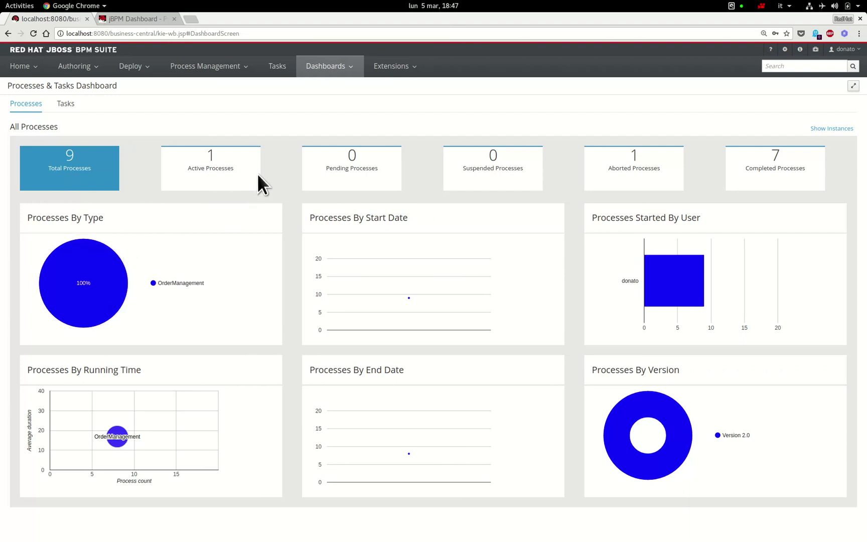
click(229, 169)
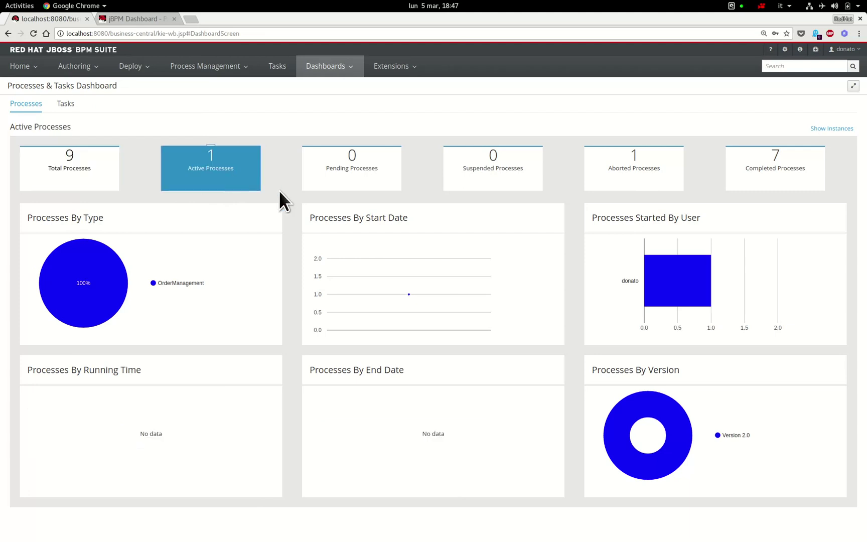
click(655, 172)
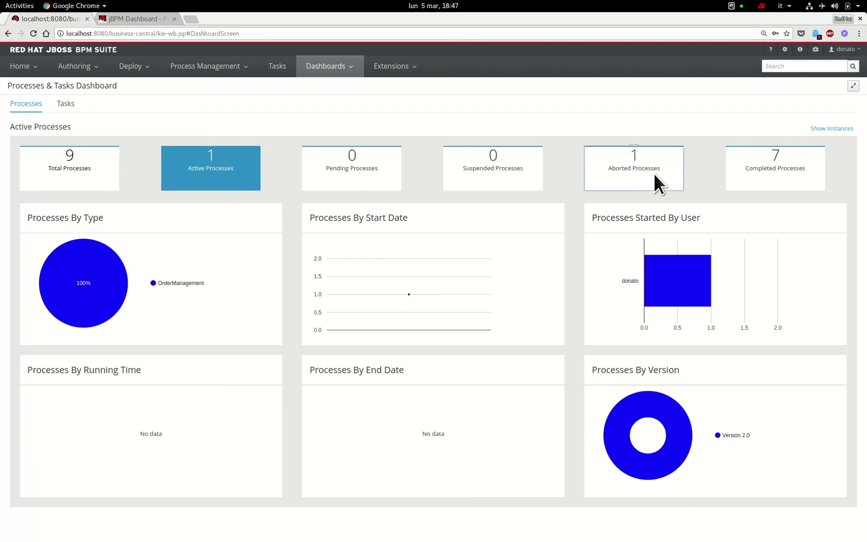
click(770, 173)
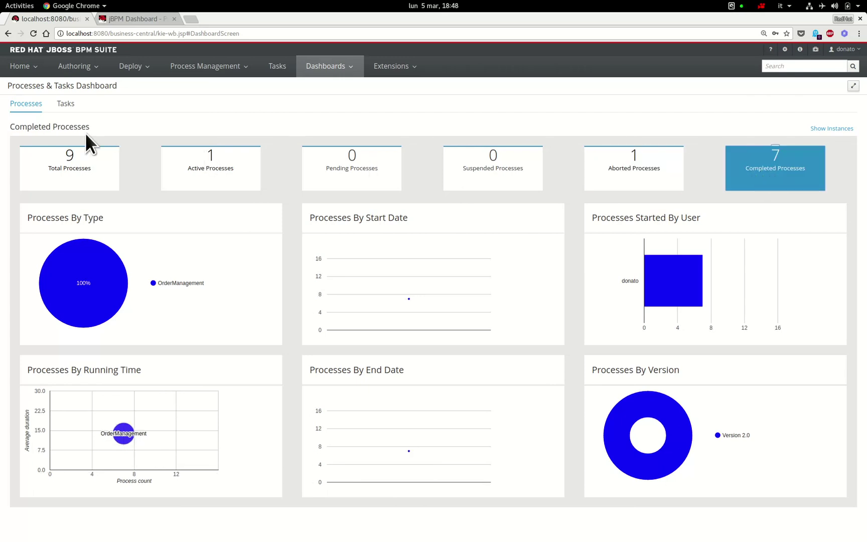
- Show the task statistics: 37 total tasks, 1 reserved, 34 completed
click(67, 111)
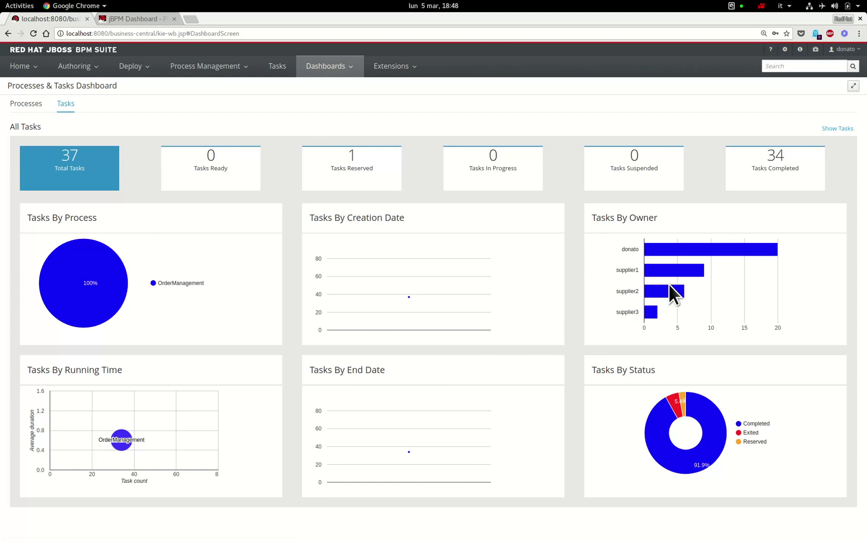
mouse_move(724, 255)
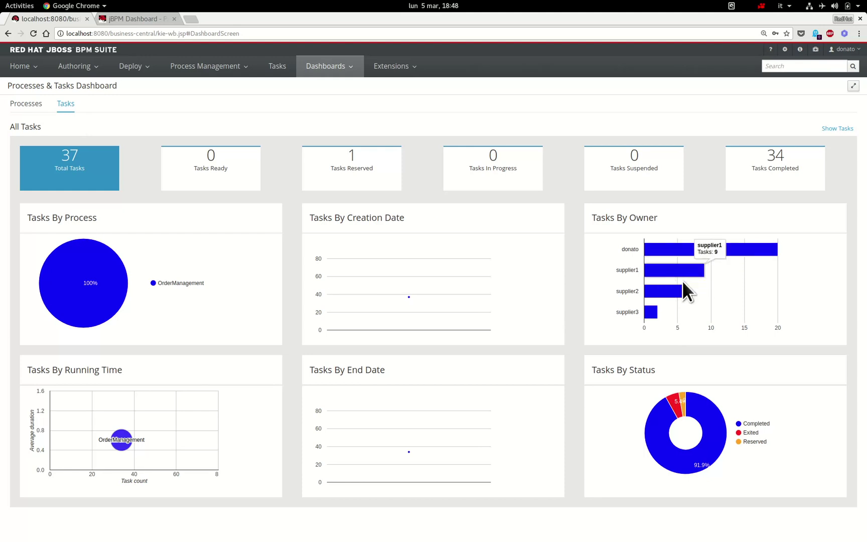
mouse_move(678, 292)
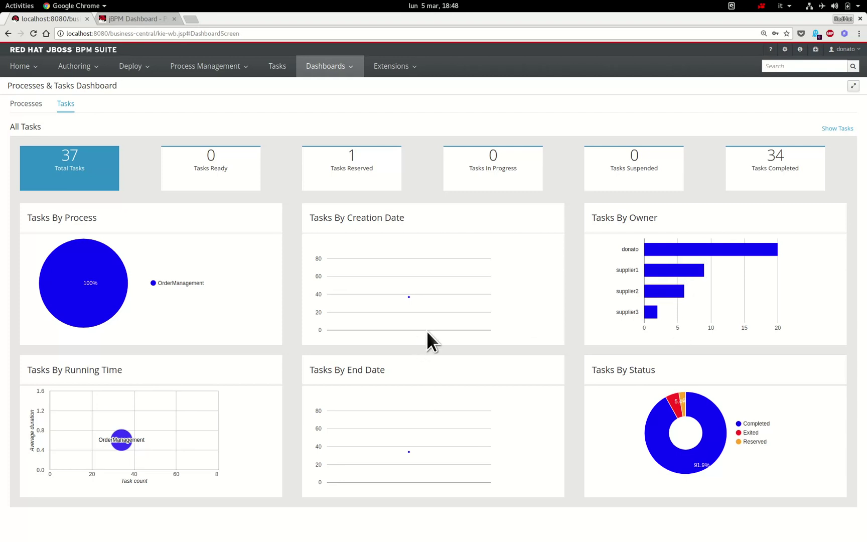
- Inspect the pending Select an offer task, then list the active process instances
click(221, 70)
click(278, 67)
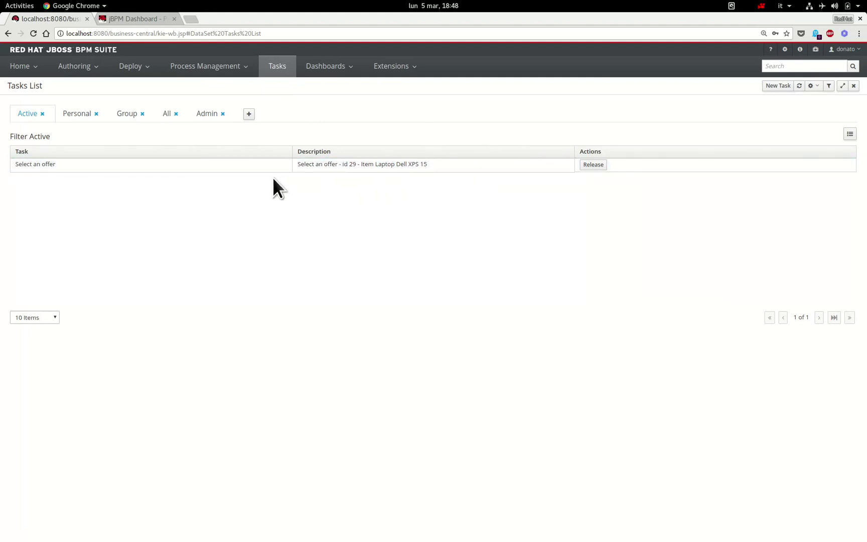
click(495, 169)
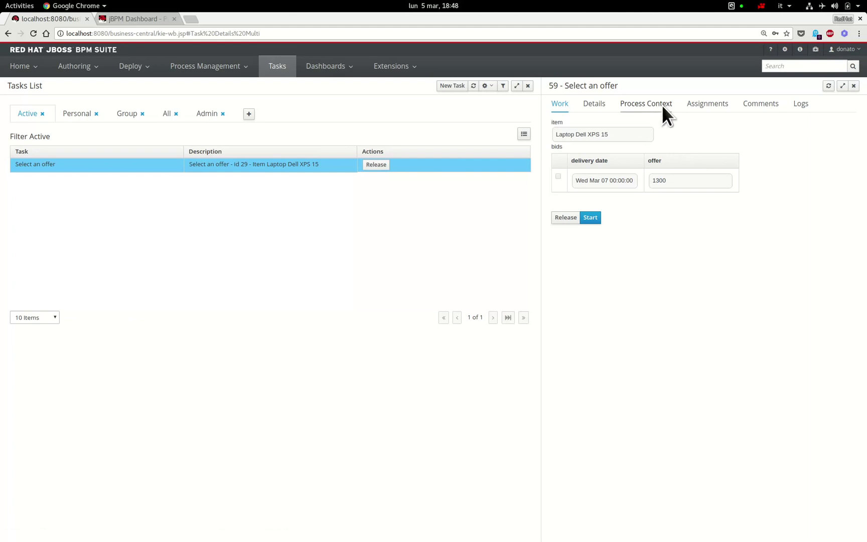
click(208, 75)
click(203, 97)
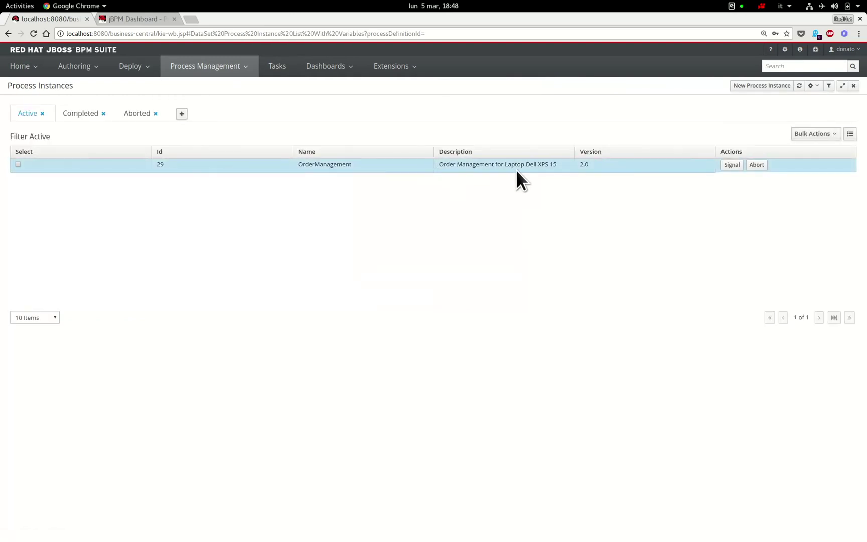
- Open instance 29's details and review its process model waiting at Select an offer
click(517, 172)
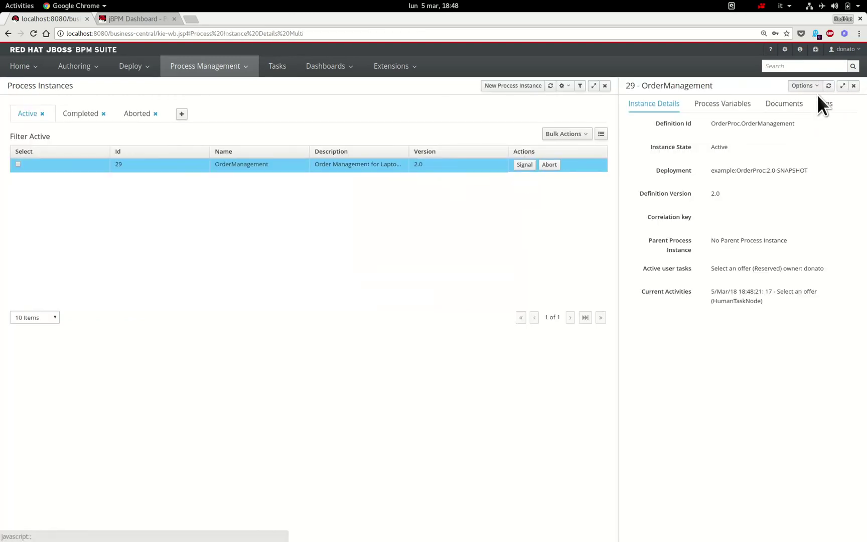
click(815, 89)
click(793, 125)
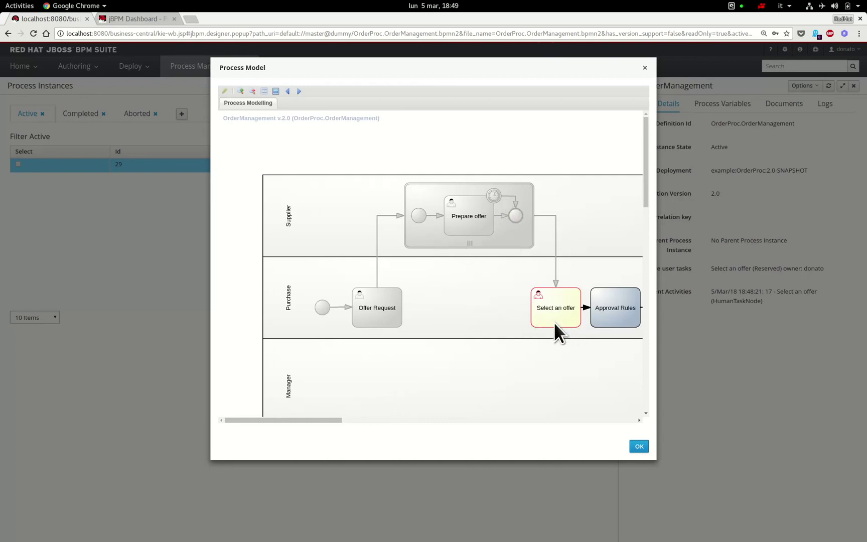
click(639, 446)
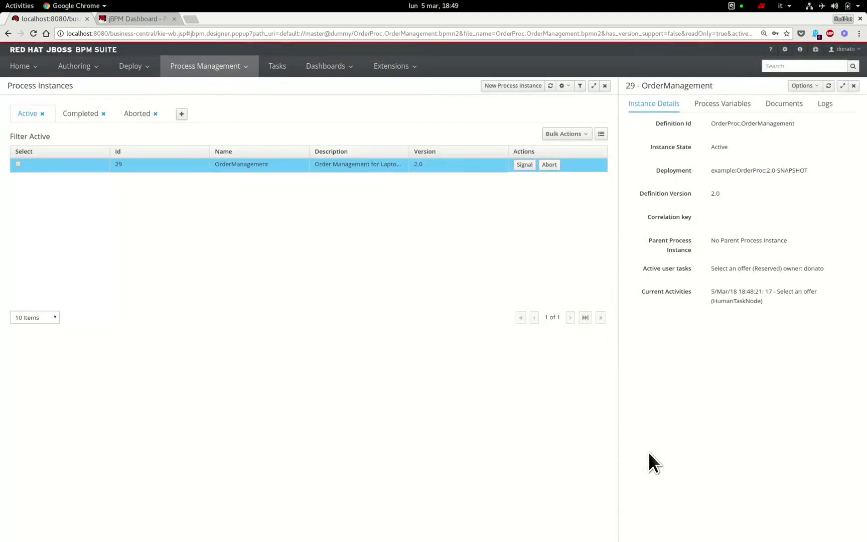
- Start and complete Select an offer task 59 for instance 29, choosing the 1300 bid
click(275, 67)
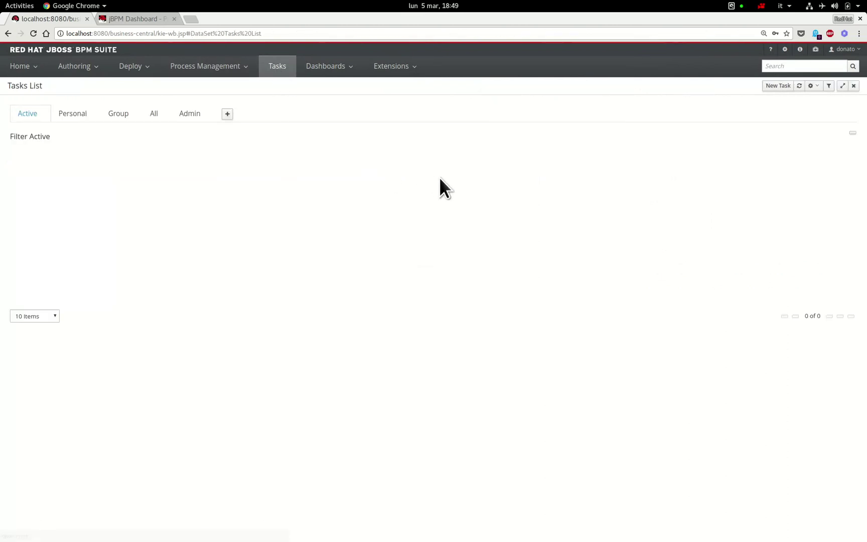
click(481, 171)
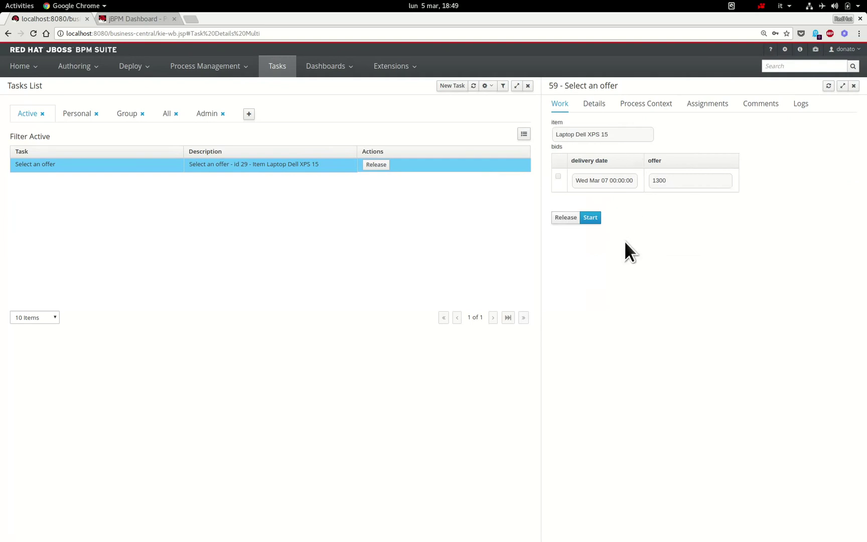
click(598, 223)
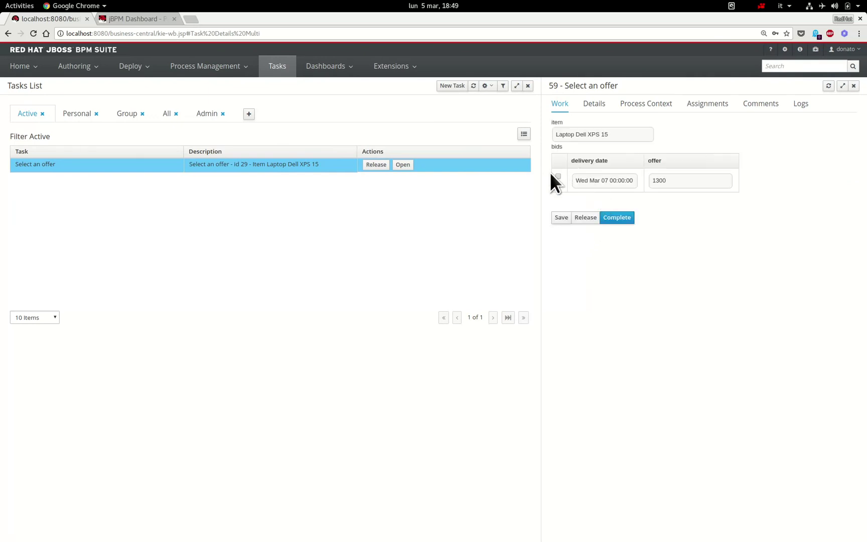
click(629, 223)
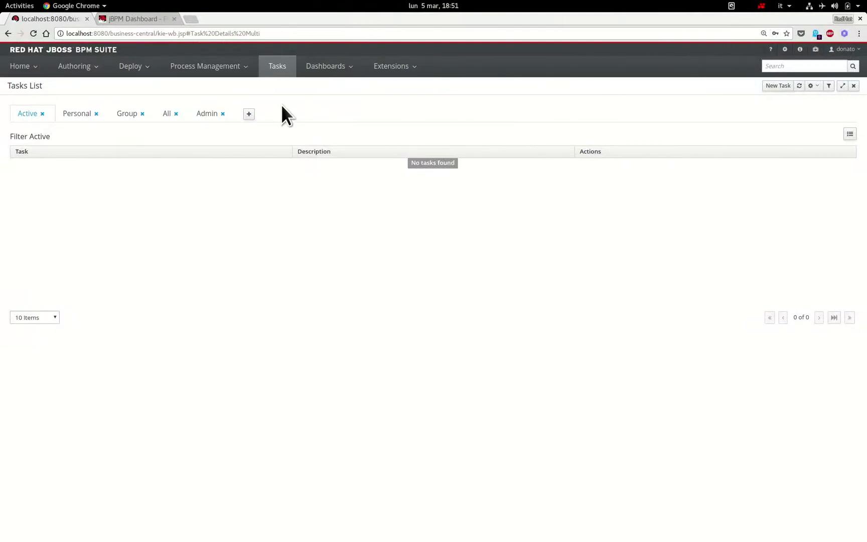
- Show the jBPM Process dashboard: 29 instances, 24 completed, 5 aborted, 59 tasks
click(133, 24)
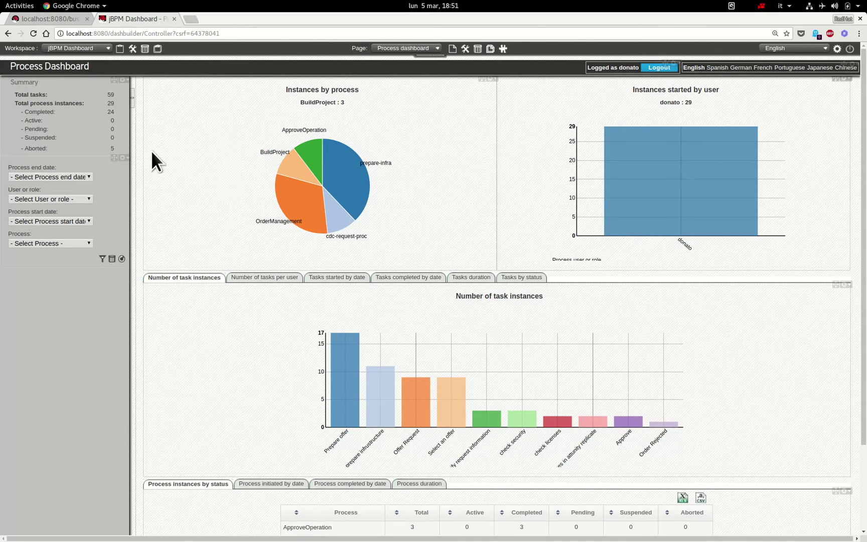
mouse_move(339, 230)
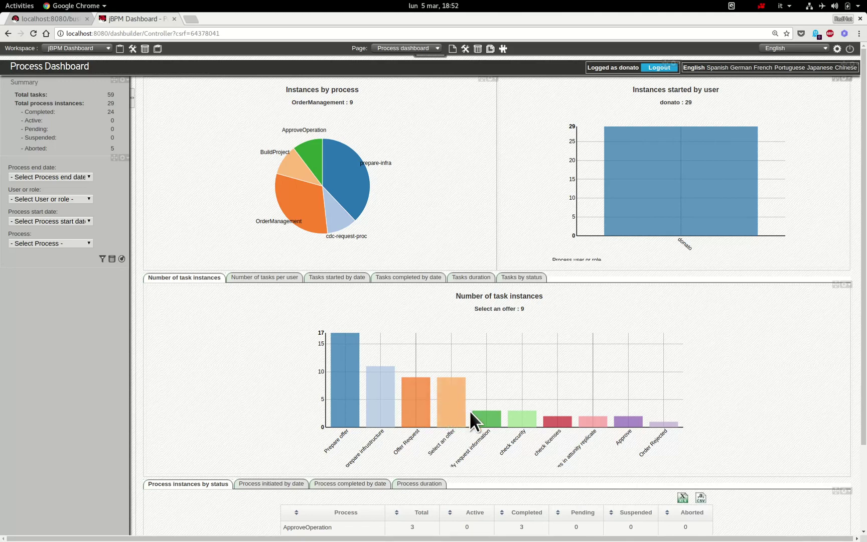
- View the tasks-per-user chart, task duration table, and tasks completed/started and processes initiated by date
click(277, 282)
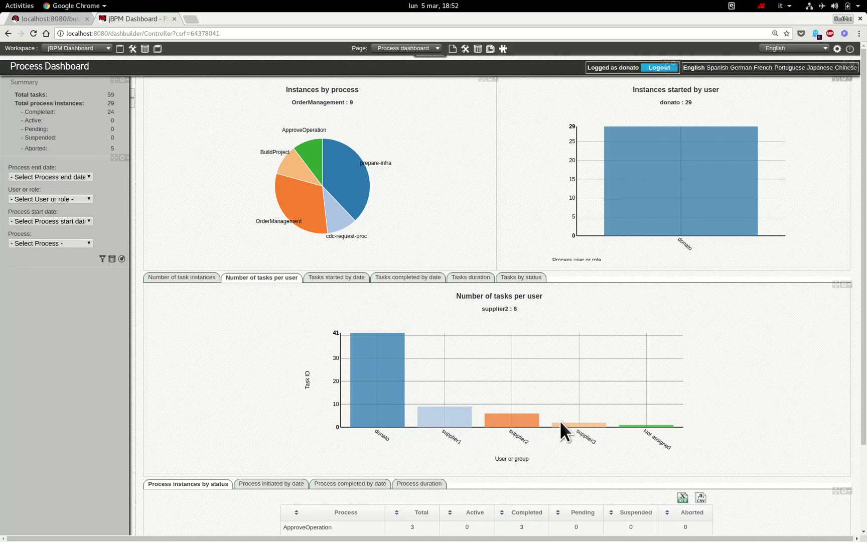
click(474, 281)
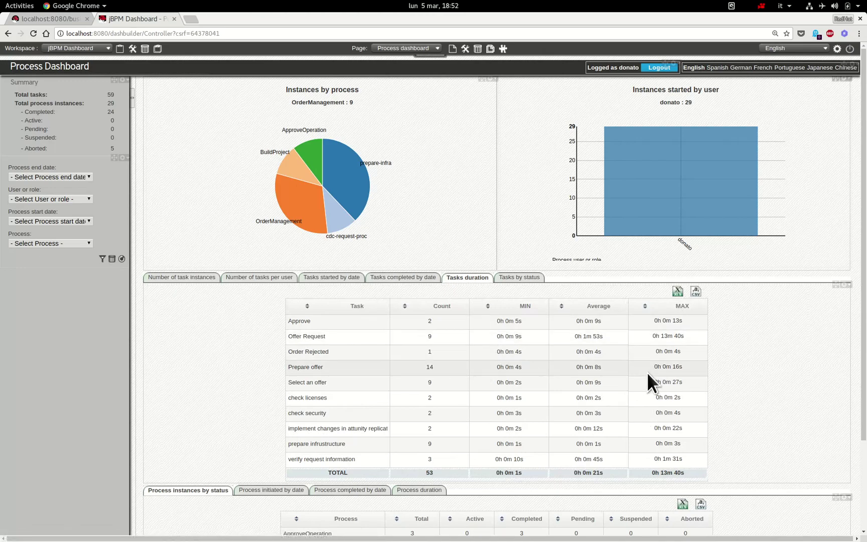
click(400, 282)
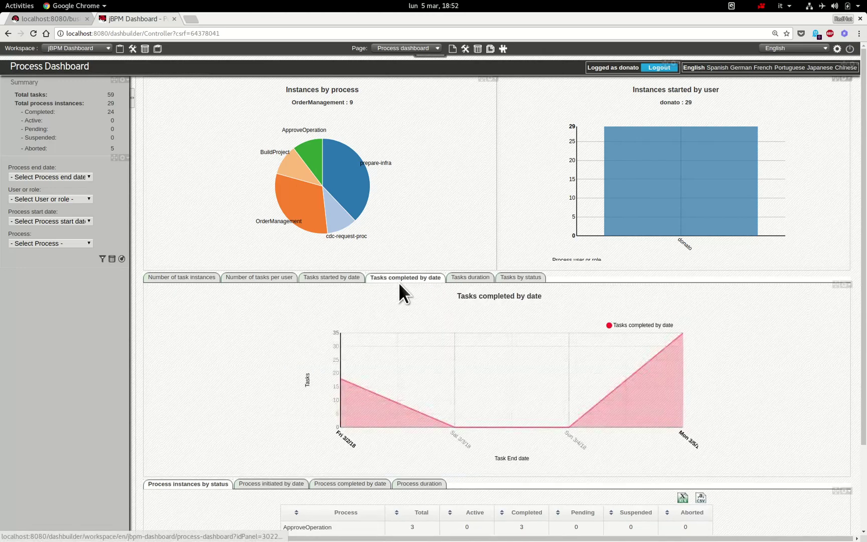
click(335, 284)
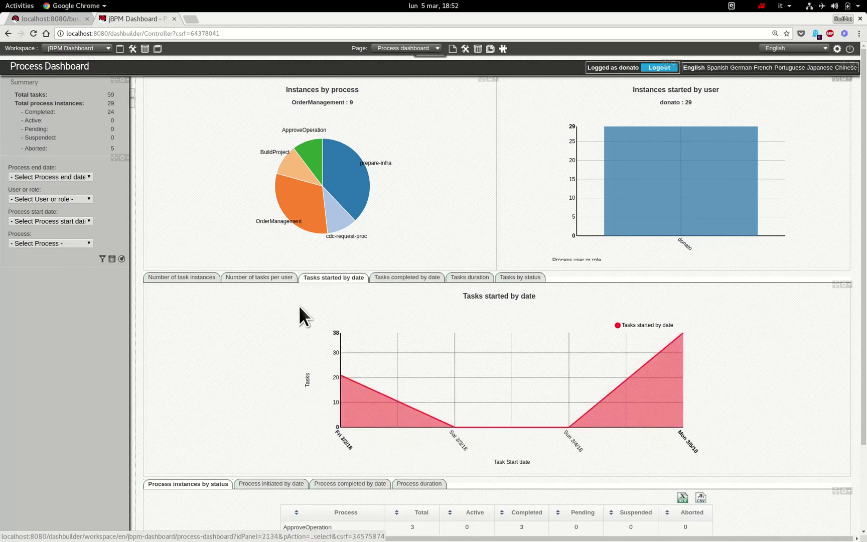
scroll(600, 459, down, 3)
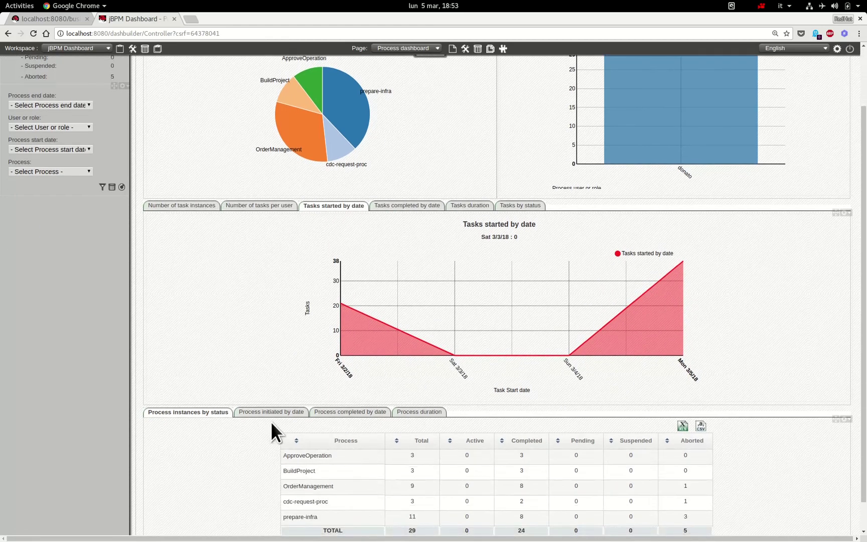
click(269, 412)
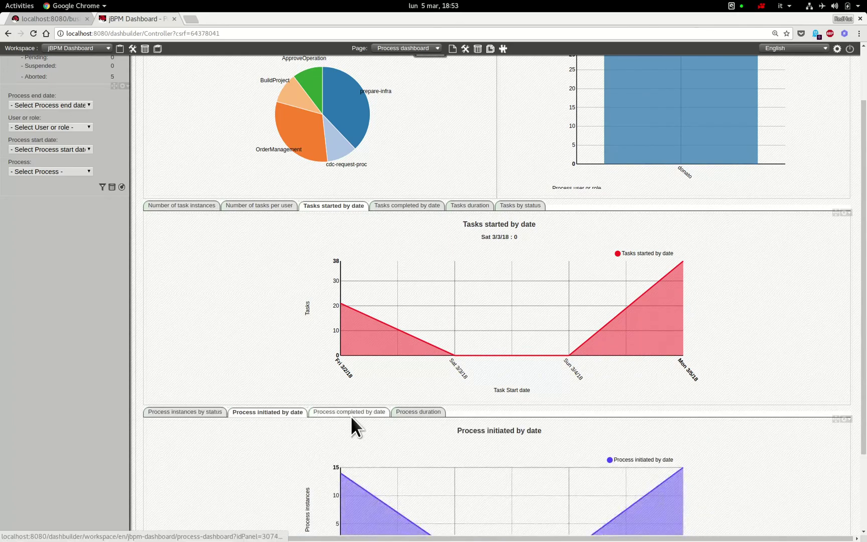
scroll(403, 428, down, 2)
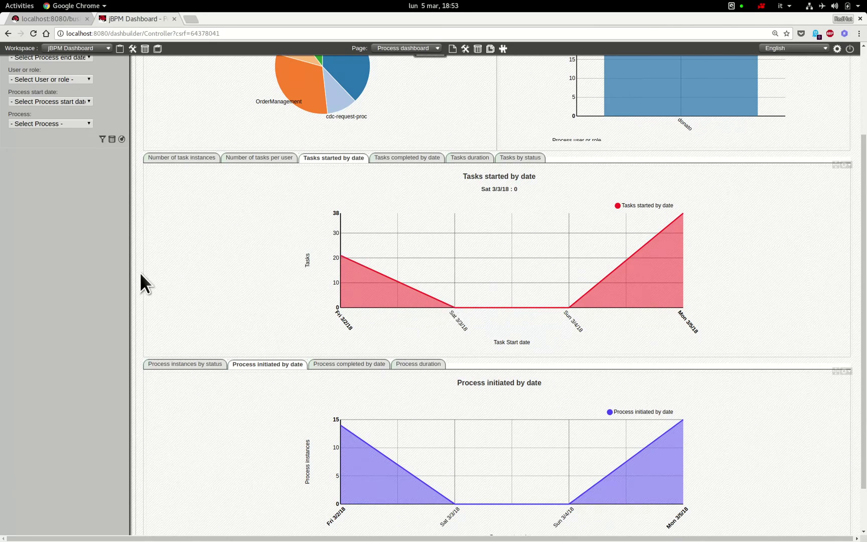
- Bring the slide presentation forward and step back to its 'Overview and demo' title slide
mouse_move(4, 276)
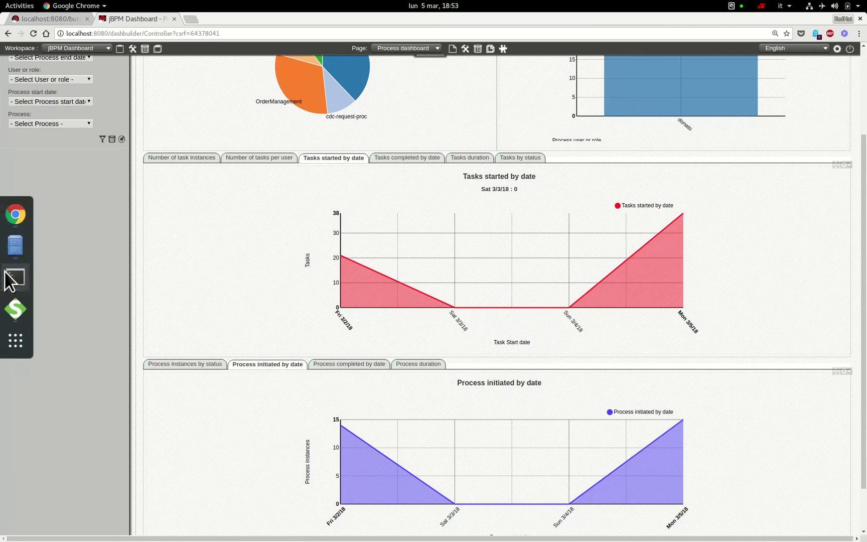
click(17, 224)
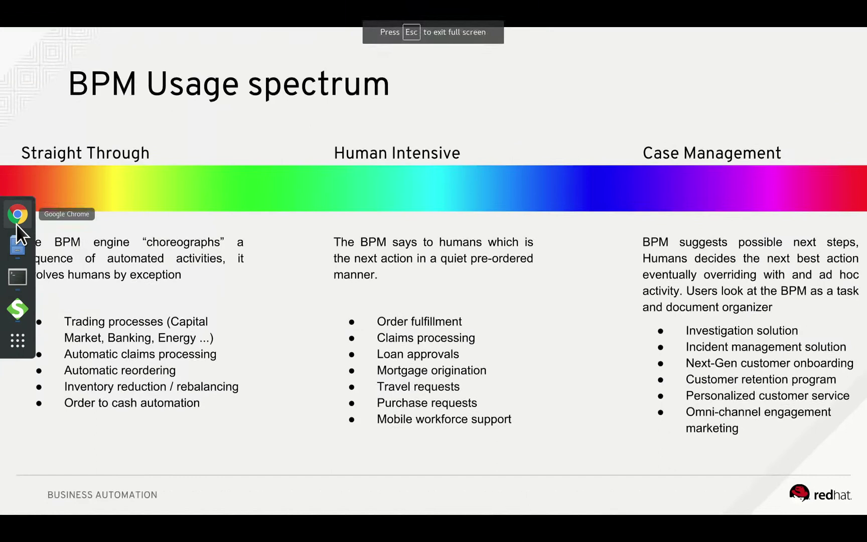
key(Left)
key(Left)
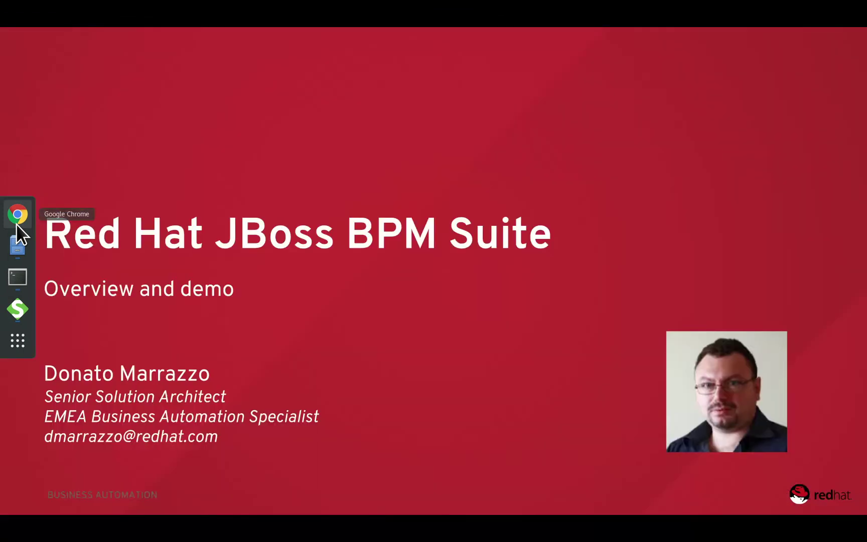